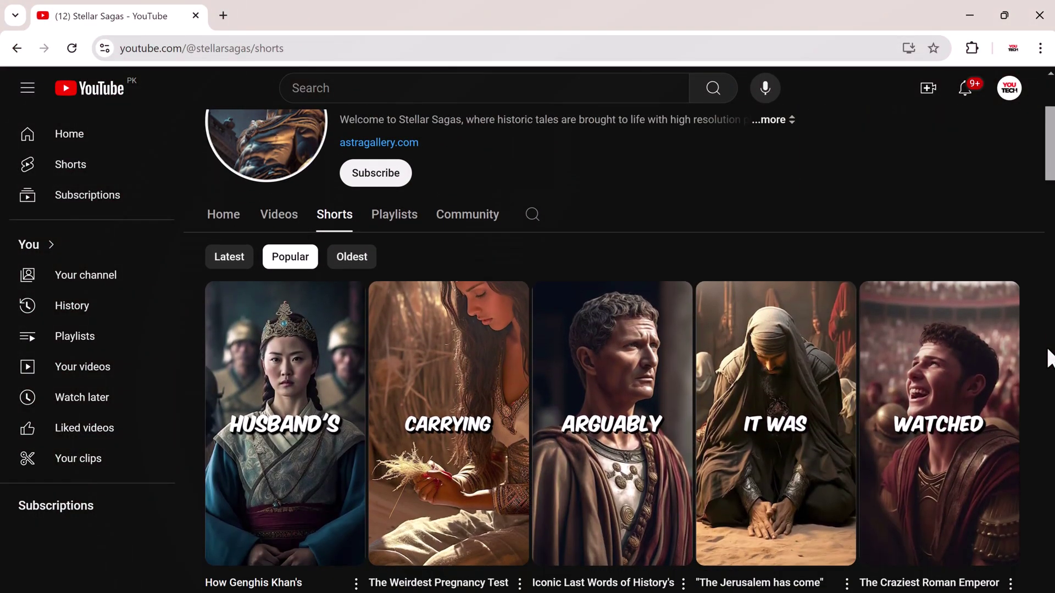
Scroll down through the channel page, then jump back to the top.
{"action": "scroll", "coordinate": [1050, 358], "scroll_direction": "down", "scroll_amount": 1}
{"action": "scroll", "coordinate": [1049, 359], "scroll_direction": "down", "scroll_amount": 1}
{"action": "scroll", "coordinate": [1049, 359], "scroll_direction": "up", "scroll_amount": 1}
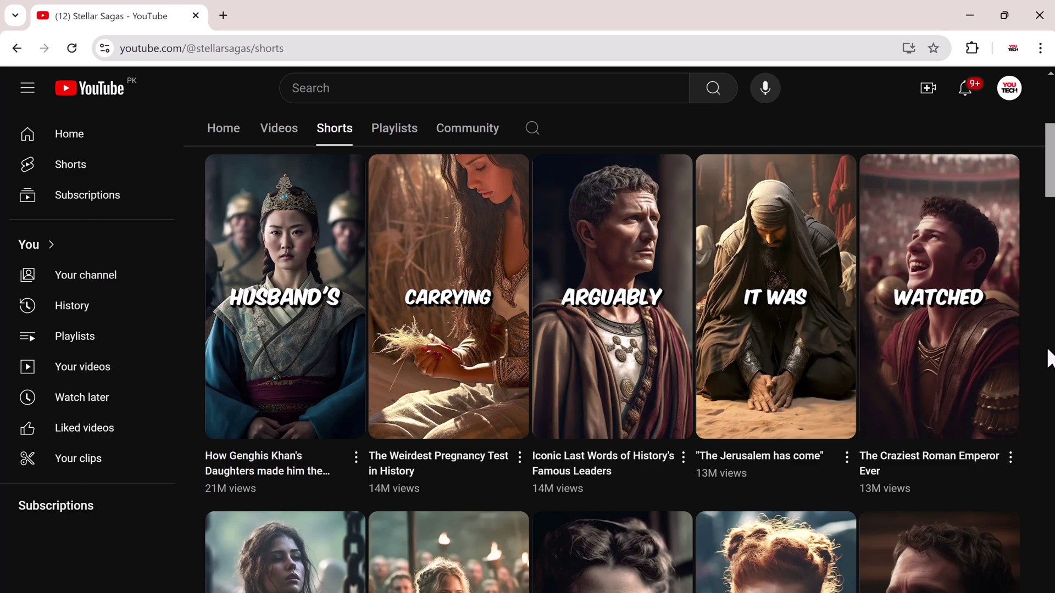
{"action": "scroll", "coordinate": [1049, 358], "scroll_direction": "down", "scroll_amount": 2}
{"action": "scroll", "coordinate": [1049, 358], "scroll_direction": "down", "scroll_amount": 1}
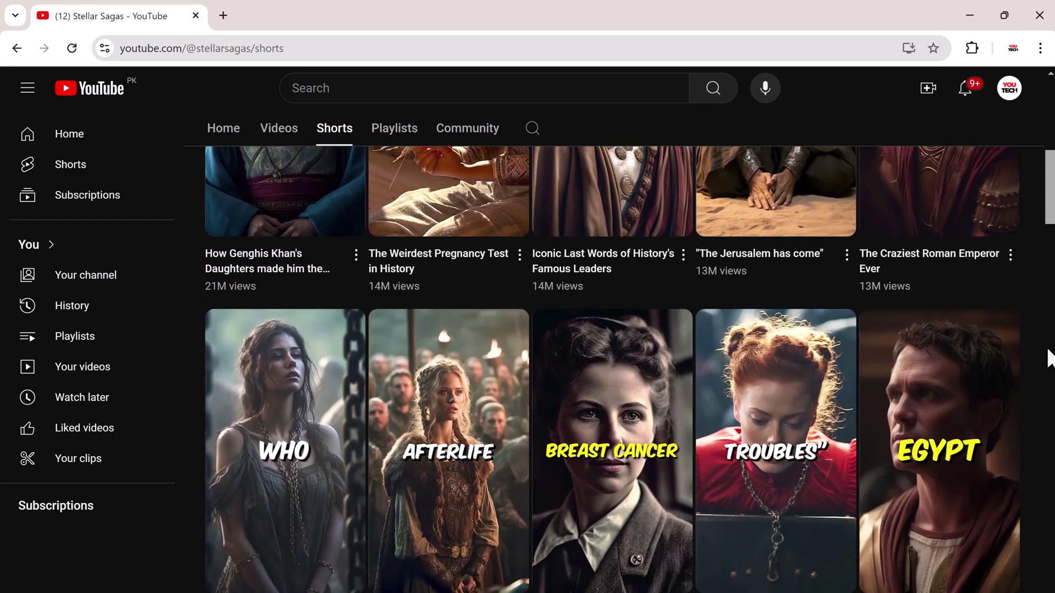
{"action": "scroll", "coordinate": [1049, 359], "scroll_direction": "down", "scroll_amount": 1}
{"action": "scroll", "coordinate": [1049, 358], "scroll_direction": "down", "scroll_amount": 3}
{"action": "scroll", "coordinate": [1049, 359], "scroll_direction": "down", "scroll_amount": 1}
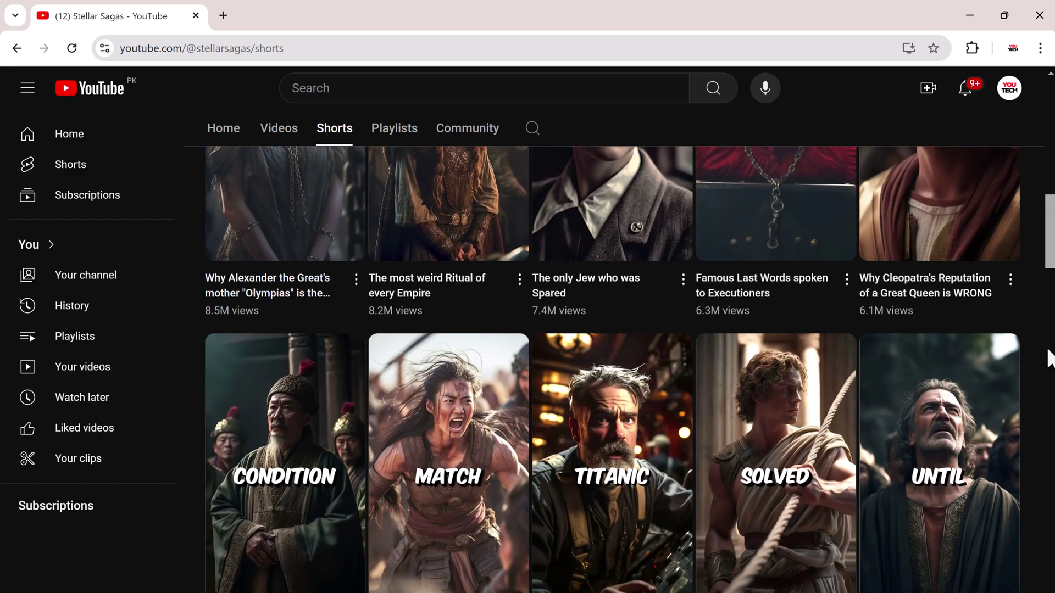
{"action": "scroll", "coordinate": [1050, 358], "scroll_direction": "down", "scroll_amount": 2}
{"action": "scroll", "coordinate": [1050, 358], "scroll_direction": "down", "scroll_amount": 1}
{"action": "scroll", "coordinate": [1050, 359], "scroll_direction": "down", "scroll_amount": 4}
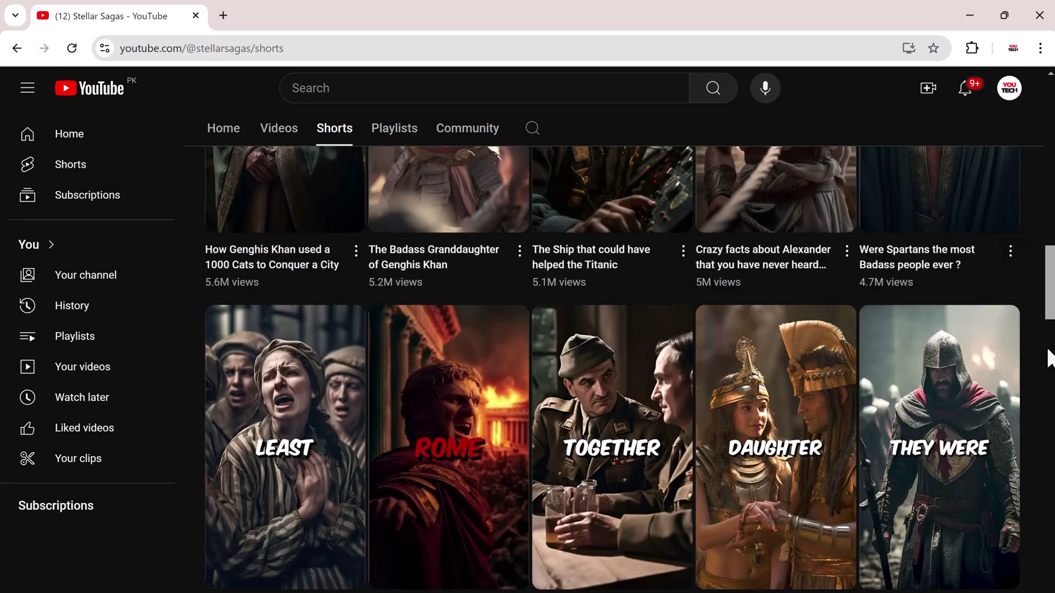
{"action": "scroll", "coordinate": [1049, 358], "scroll_direction": "down", "scroll_amount": 2}
{"action": "scroll", "coordinate": [1050, 358], "scroll_direction": "down", "scroll_amount": 1}
{"action": "scroll", "coordinate": [1050, 359], "scroll_direction": "down", "scroll_amount": 2}
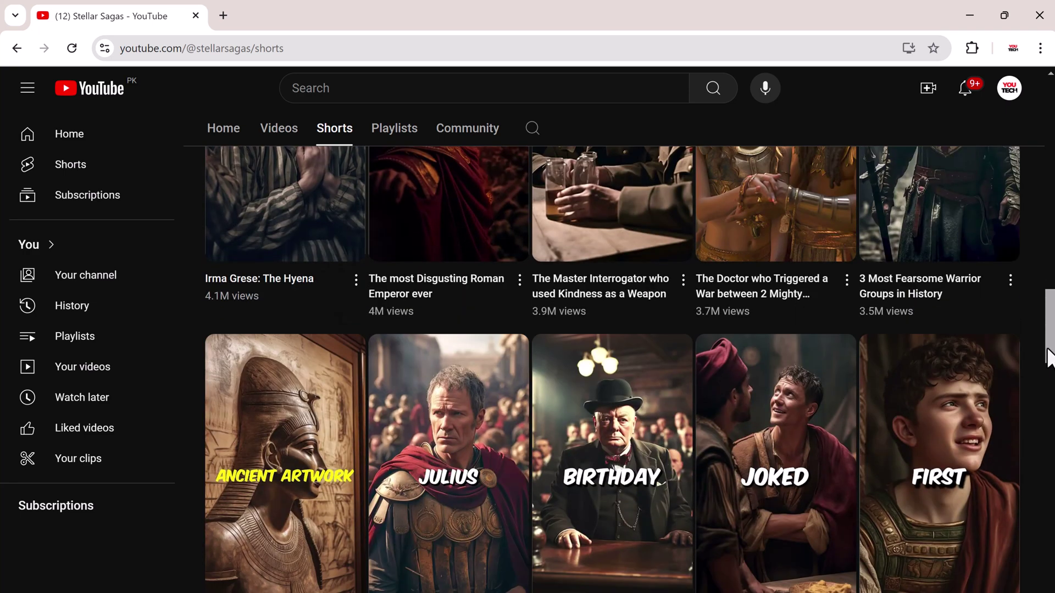
{"action": "scroll", "coordinate": [1049, 359], "scroll_direction": "down", "scroll_amount": 1}
{"action": "key", "text": "Home"}
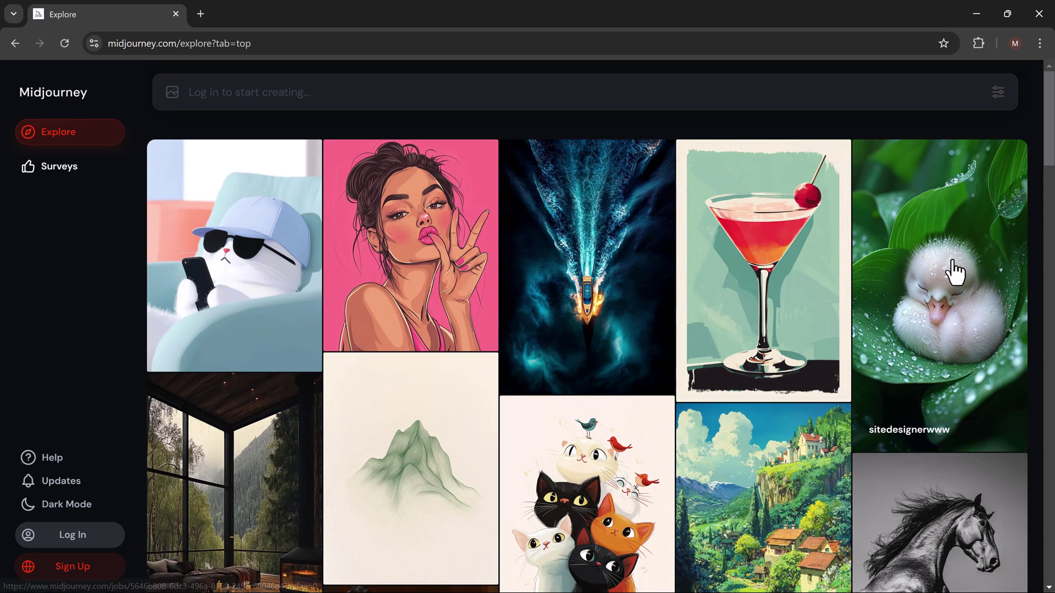
Browse the page again by scrolling and dragging the scrollbar to find Talking Photo.
{"action": "scroll", "coordinate": [956, 272], "scroll_direction": "down", "scroll_amount": 6}
{"action": "scroll", "coordinate": [956, 272], "scroll_direction": "down", "scroll_amount": 3}
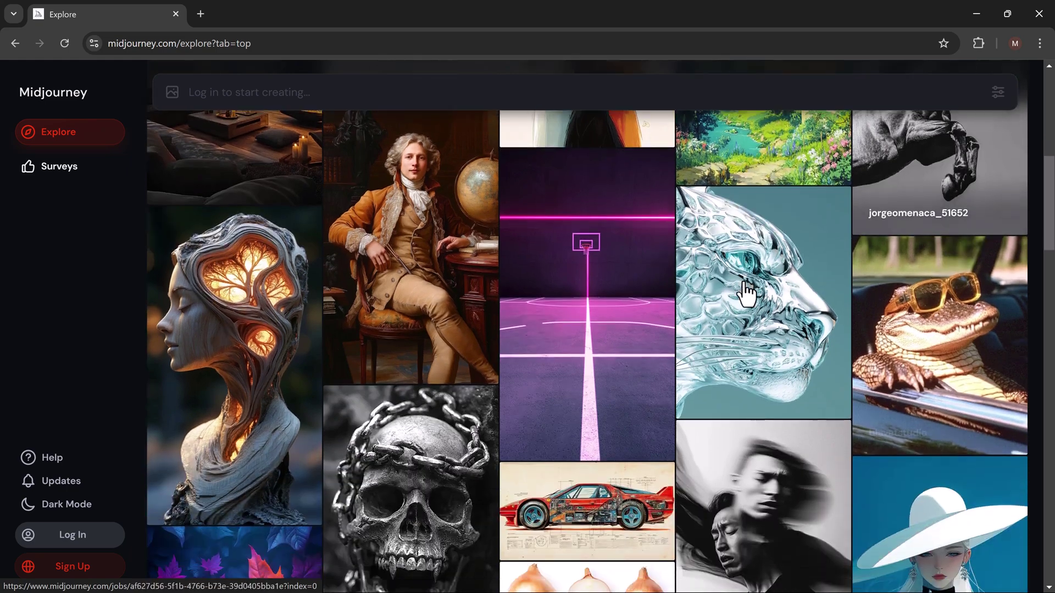
{"action": "scroll", "coordinate": [466, 283], "scroll_direction": "down", "scroll_amount": 4}
{"action": "scroll", "coordinate": [466, 283], "scroll_direction": "down", "scroll_amount": 4}
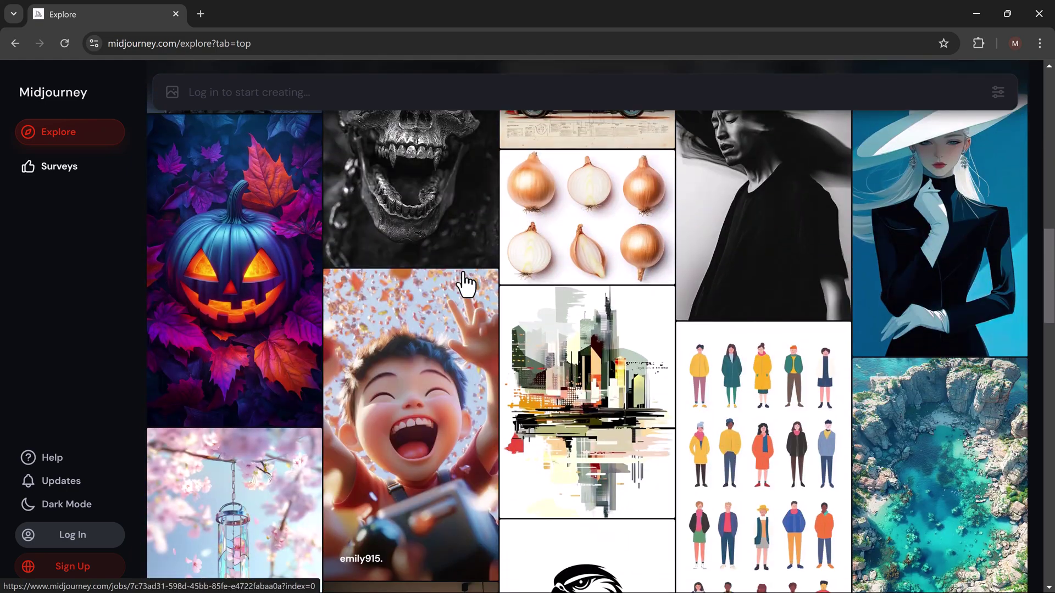
{"action": "scroll", "coordinate": [466, 283], "scroll_direction": "down", "scroll_amount": 3}
{"action": "scroll", "coordinate": [466, 283], "scroll_direction": "down", "scroll_amount": 3}
{"action": "scroll", "coordinate": [465, 280], "scroll_direction": "down", "scroll_amount": 7}
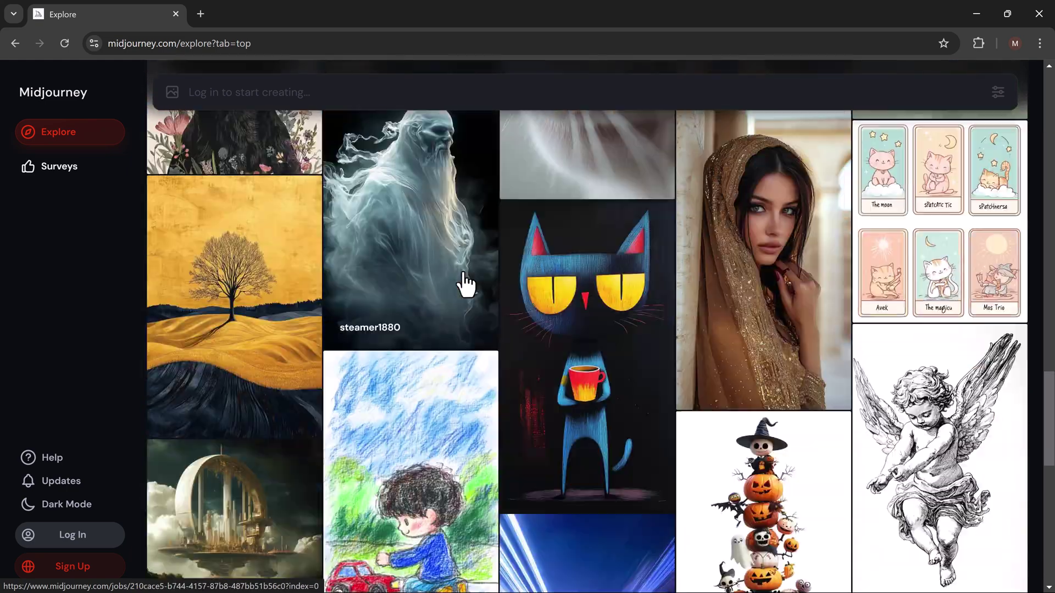
{"action": "scroll", "coordinate": [801, 353], "scroll_direction": "down", "scroll_amount": 1}
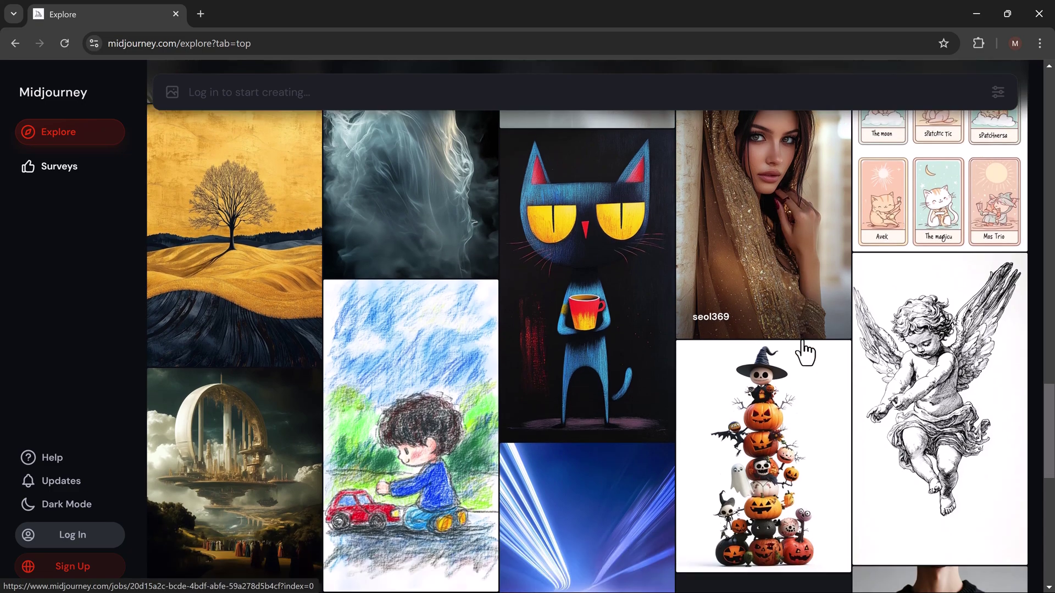
{"action": "scroll", "coordinate": [801, 353], "scroll_direction": "down", "scroll_amount": 6}
{"action": "scroll", "coordinate": [762, 353], "scroll_direction": "up", "scroll_amount": 1}
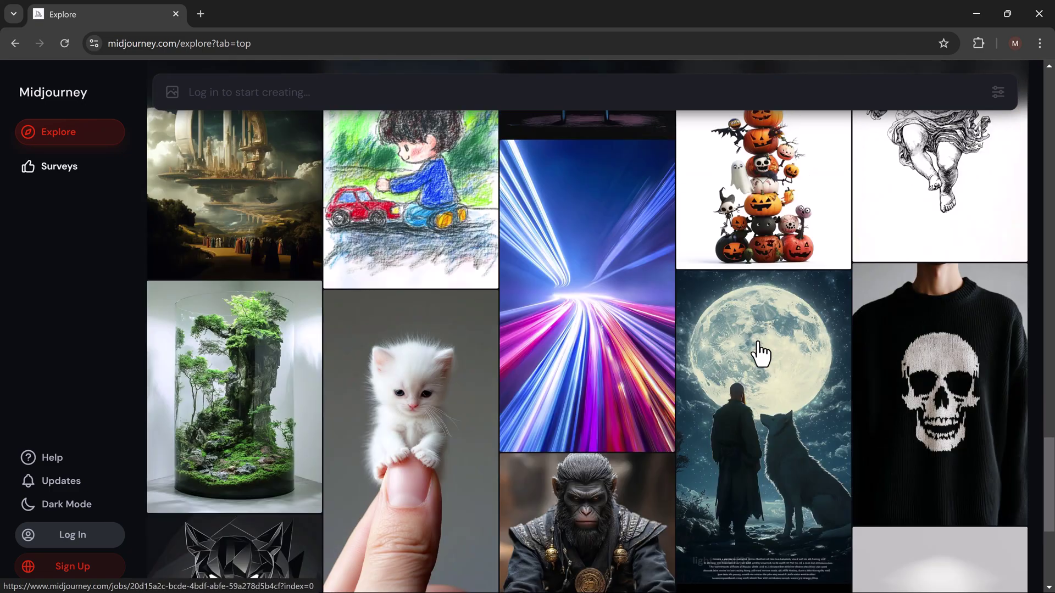
{"action": "scroll", "coordinate": [762, 353], "scroll_direction": "up", "scroll_amount": 20}
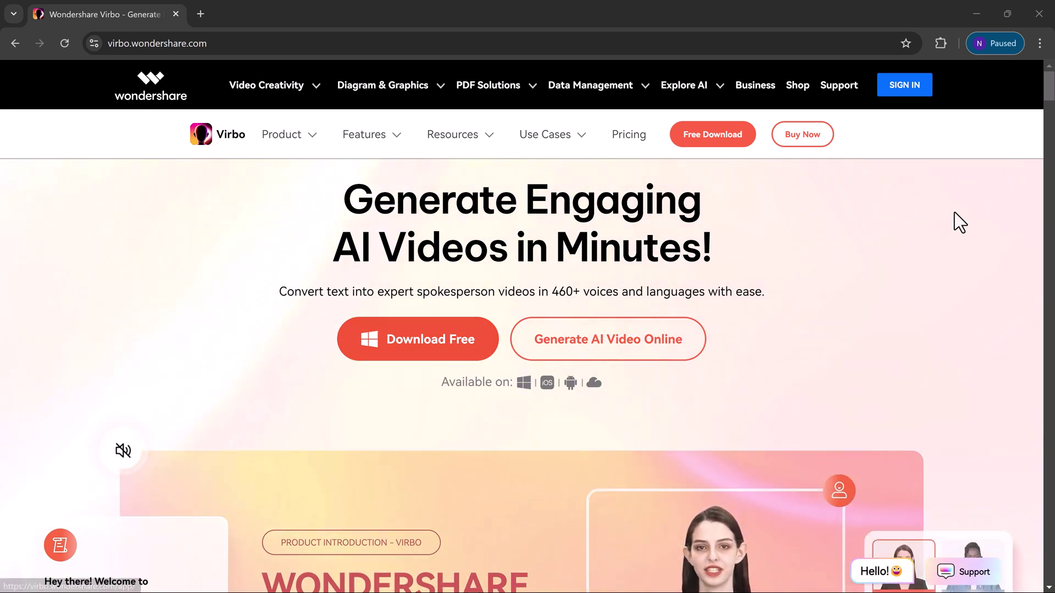
{"action": "left_click_drag", "start_coordinate": [1048, 100], "coordinate": [1050, 115]}
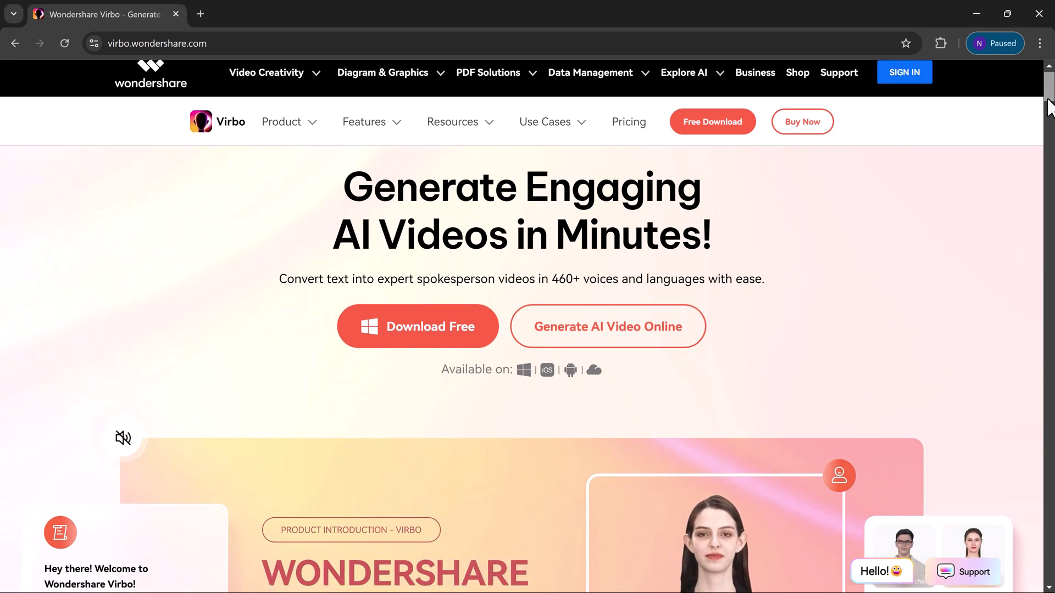
{"action": "scroll", "coordinate": [1049, 116], "scroll_direction": "down", "scroll_amount": 2}
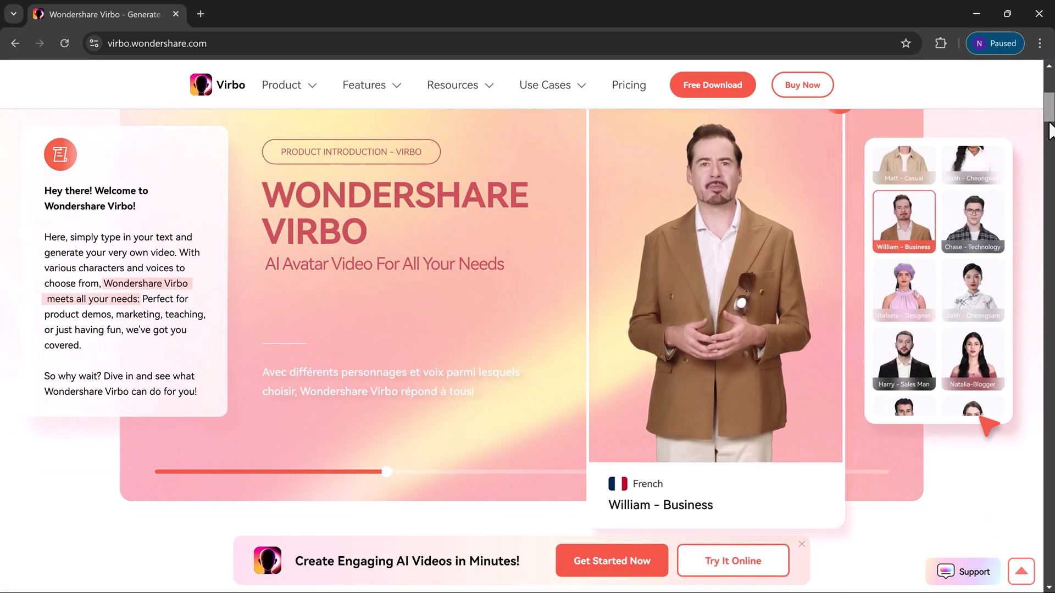
{"action": "left_click_drag", "start_coordinate": [1049, 115], "coordinate": [1050, 217]}
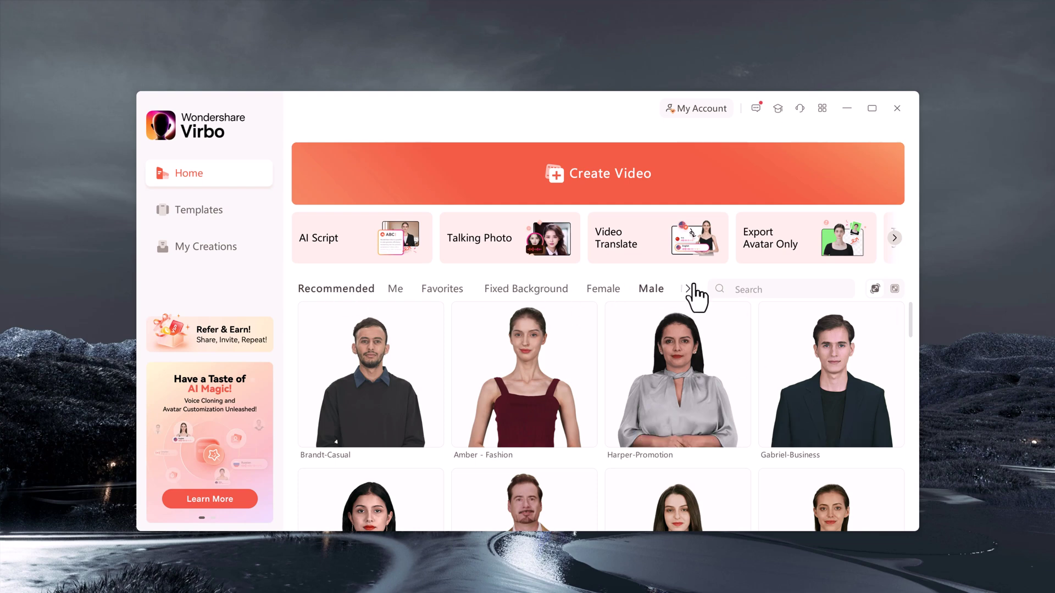
{"action": "scroll", "coordinate": [662, 373], "scroll_direction": "down", "scroll_amount": 1}
{"action": "scroll", "coordinate": [598, 378], "scroll_direction": "down", "scroll_amount": 3}
{"action": "scroll", "coordinate": [599, 378], "scroll_direction": "down", "scroll_amount": 2}
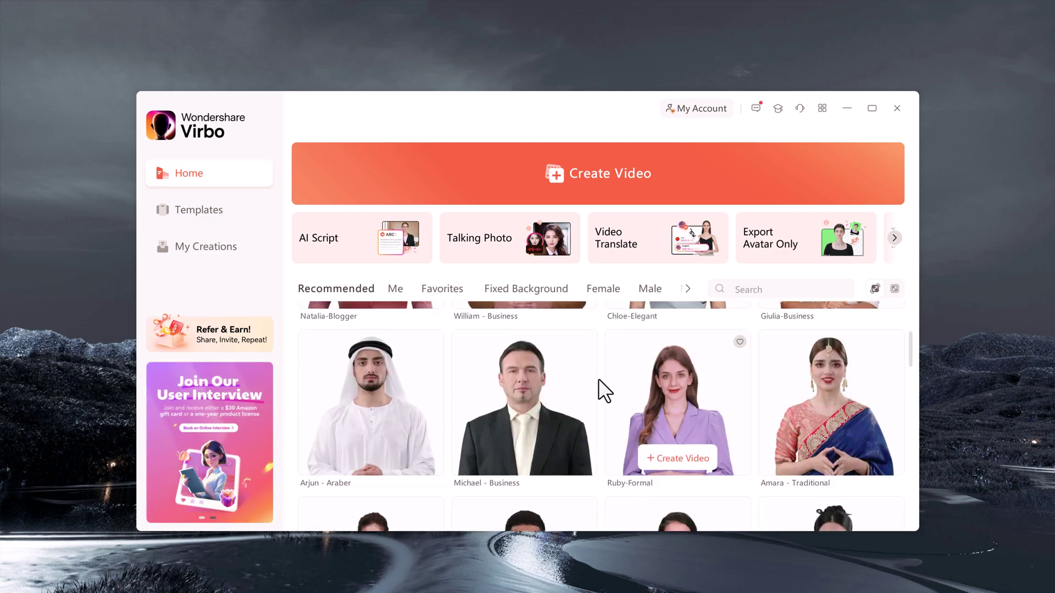
{"action": "scroll", "coordinate": [598, 378], "scroll_direction": "down", "scroll_amount": 3}
{"action": "scroll", "coordinate": [598, 378], "scroll_direction": "up", "scroll_amount": 5}
{"action": "scroll", "coordinate": [598, 379], "scroll_direction": "up", "scroll_amount": 6}
{"action": "scroll", "coordinate": [593, 384], "scroll_direction": "down", "scroll_amount": 1}
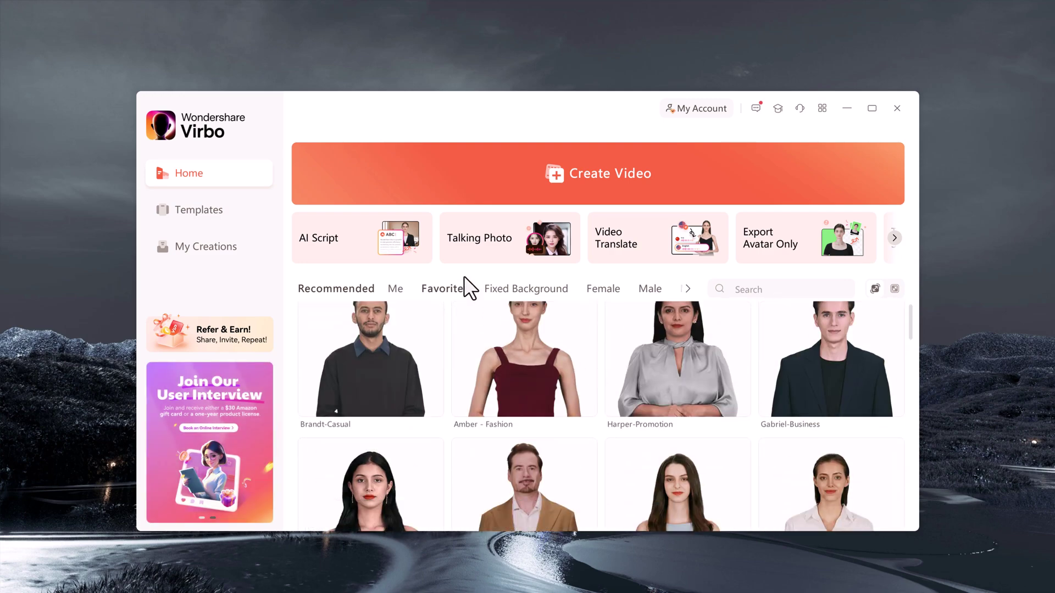
Start a new talking photo and scroll the template grid to the bearded man with a book.
{"action": "left_click", "coordinate": [511, 267]}
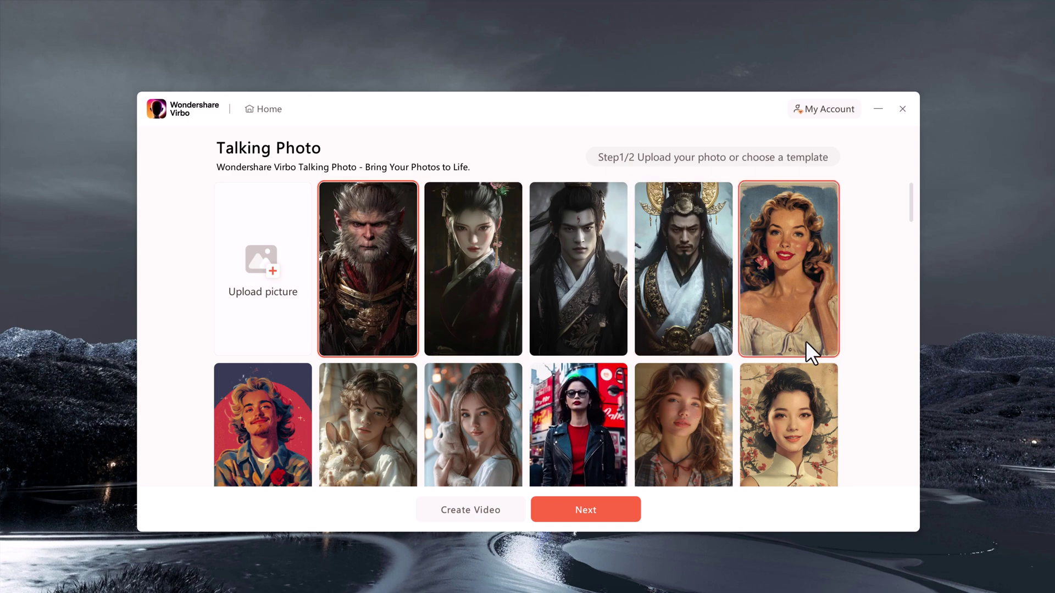
{"action": "scroll", "coordinate": [622, 362], "scroll_direction": "down", "scroll_amount": 3}
{"action": "scroll", "coordinate": [341, 326], "scroll_direction": "down", "scroll_amount": 2}
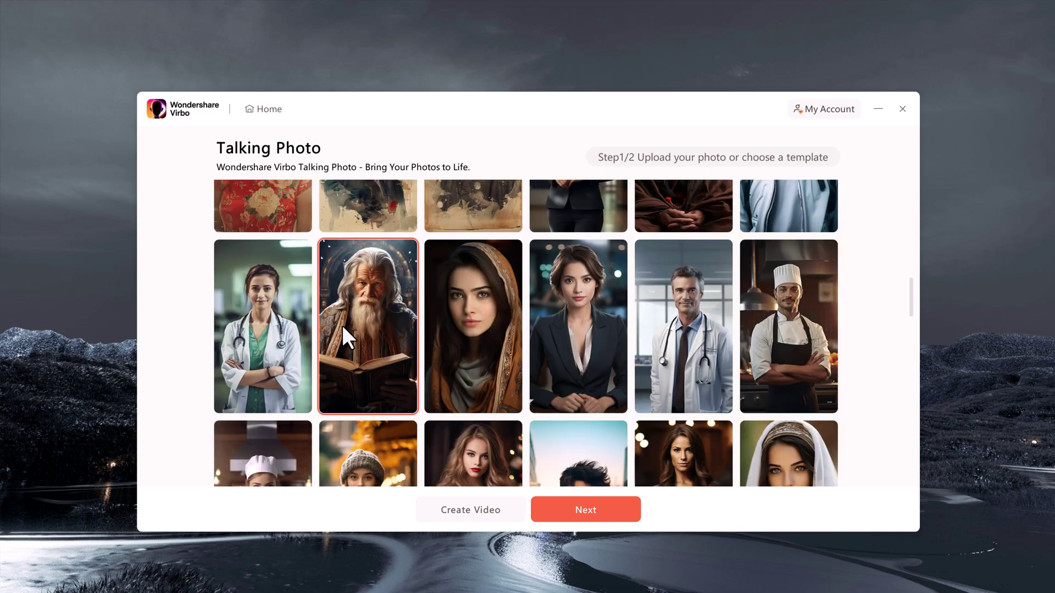
{"action": "scroll", "coordinate": [810, 386], "scroll_direction": "up", "scroll_amount": 2}
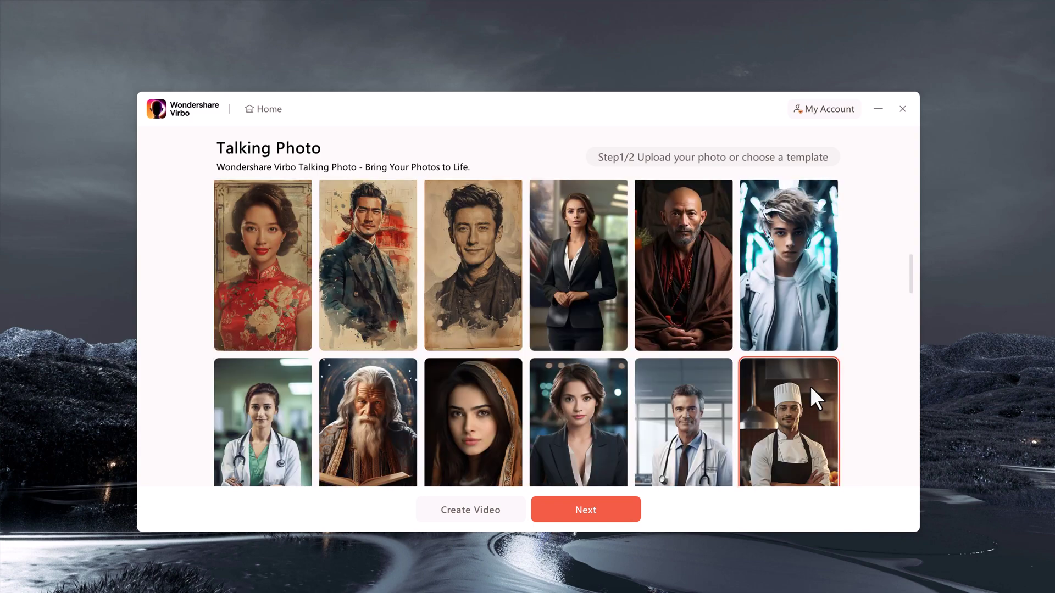
{"action": "scroll", "coordinate": [810, 385], "scroll_direction": "down", "scroll_amount": 4}
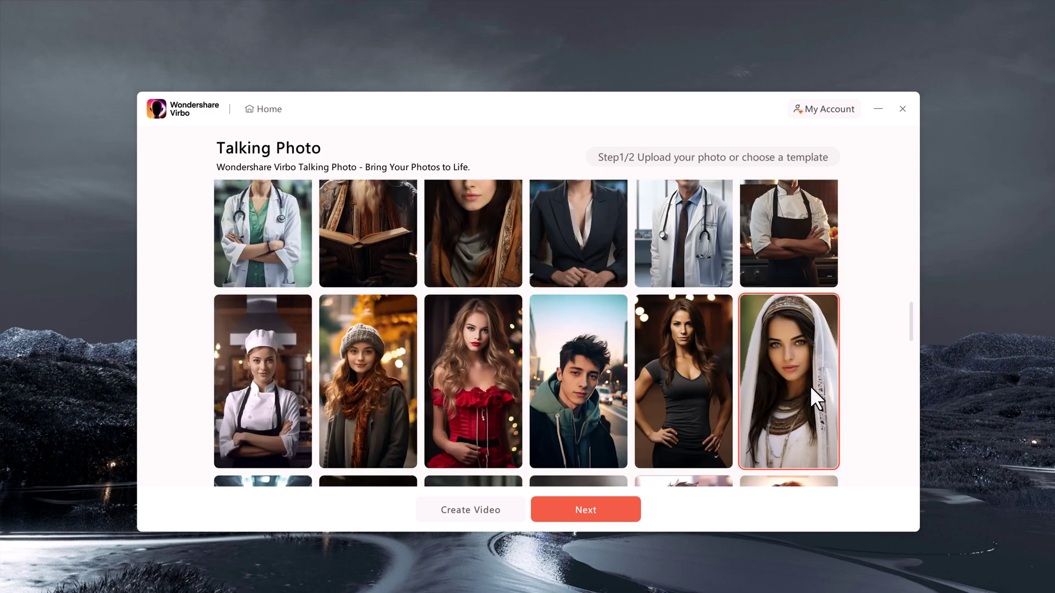
{"action": "scroll", "coordinate": [810, 386], "scroll_direction": "down", "scroll_amount": 2}
{"action": "scroll", "coordinate": [809, 385], "scroll_direction": "down", "scroll_amount": 4}
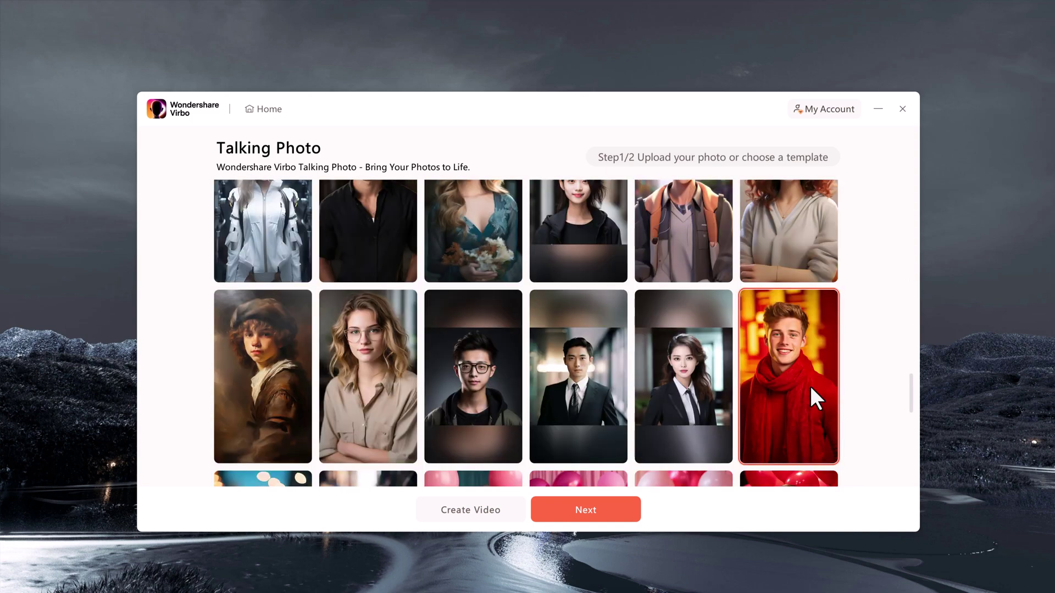
{"action": "scroll", "coordinate": [810, 386], "scroll_direction": "down", "scroll_amount": 2}
{"action": "scroll", "coordinate": [810, 386], "scroll_direction": "down", "scroll_amount": 2}
{"action": "scroll", "coordinate": [811, 387], "scroll_direction": "down", "scroll_amount": 2}
{"action": "scroll", "coordinate": [811, 388], "scroll_direction": "up", "scroll_amount": 3}
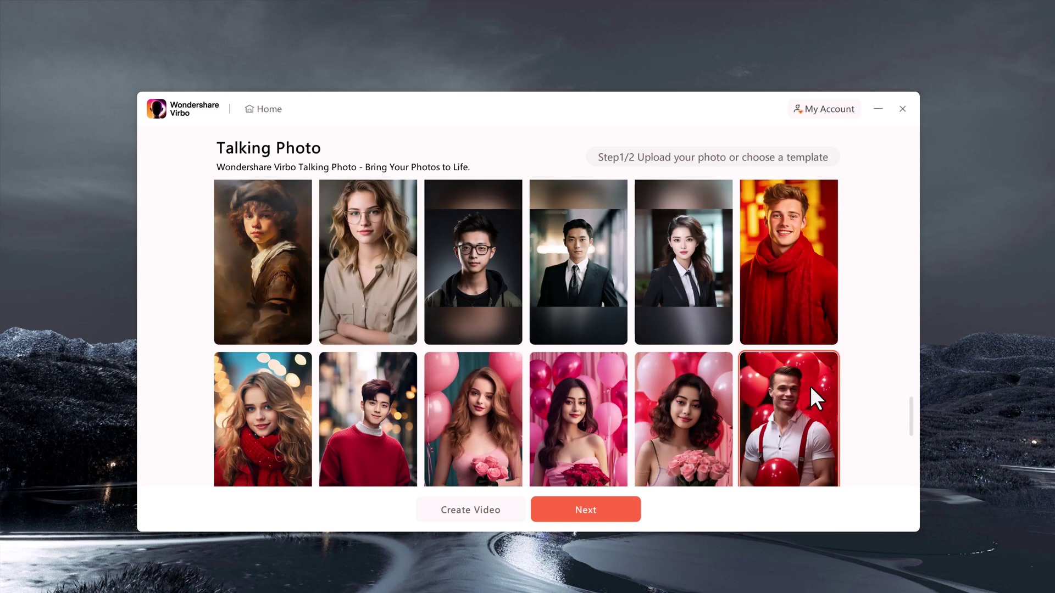
{"action": "scroll", "coordinate": [811, 388], "scroll_direction": "up", "scroll_amount": 4}
{"action": "scroll", "coordinate": [810, 386], "scroll_direction": "up", "scroll_amount": 2}
{"action": "scroll", "coordinate": [810, 386], "scroll_direction": "up", "scroll_amount": 4}
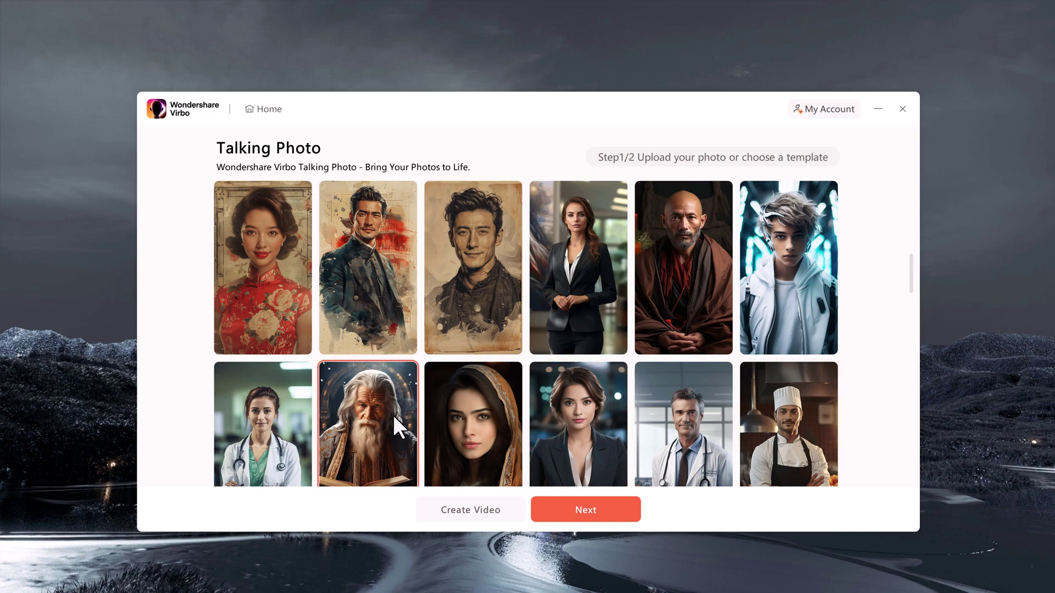
{"action": "scroll", "coordinate": [396, 405], "scroll_direction": "down", "scroll_amount": 2}
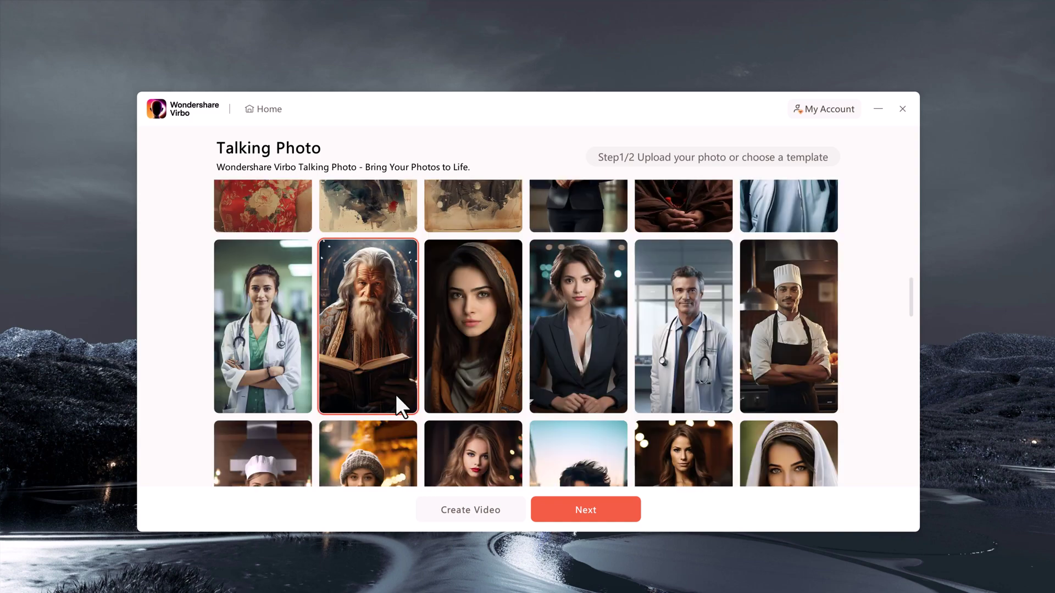
Advance to the script step, clear the default text, and begin typing a ChatGPT story prompt.
{"action": "left_click", "coordinate": [576, 509]}
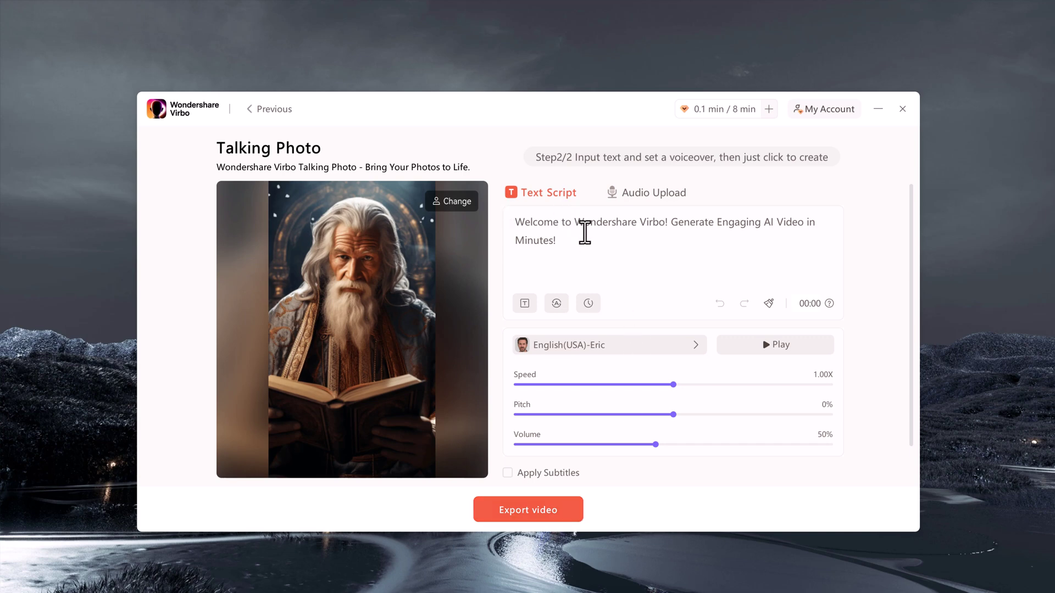
{"action": "key", "text": "ctrl+a"}
{"action": "key", "text": "BackSpace"}
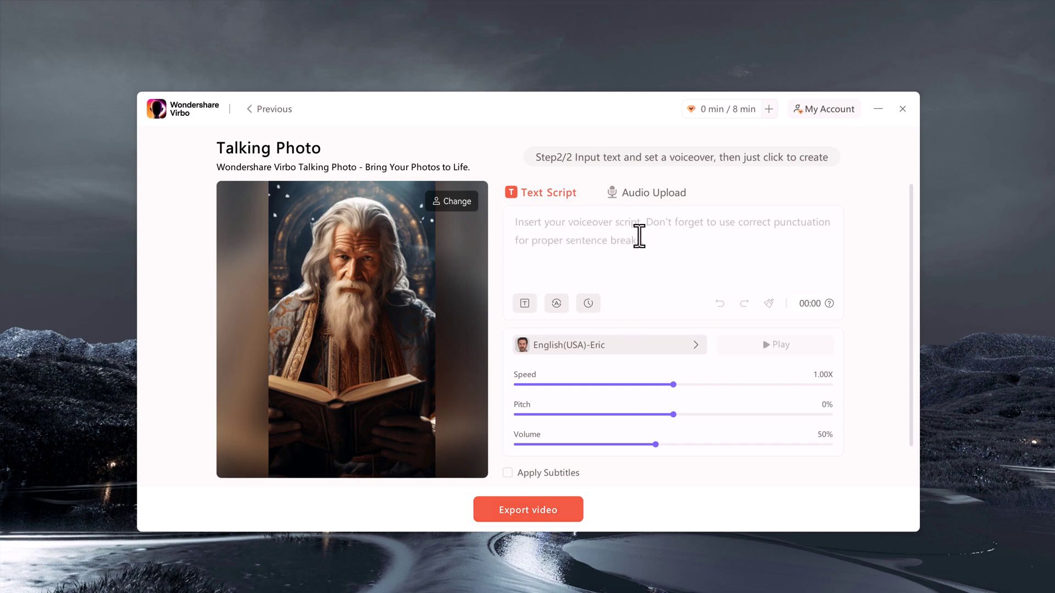
{"action": "left_click", "coordinate": [633, 193]}
{"action": "left_click", "coordinate": [559, 193]}
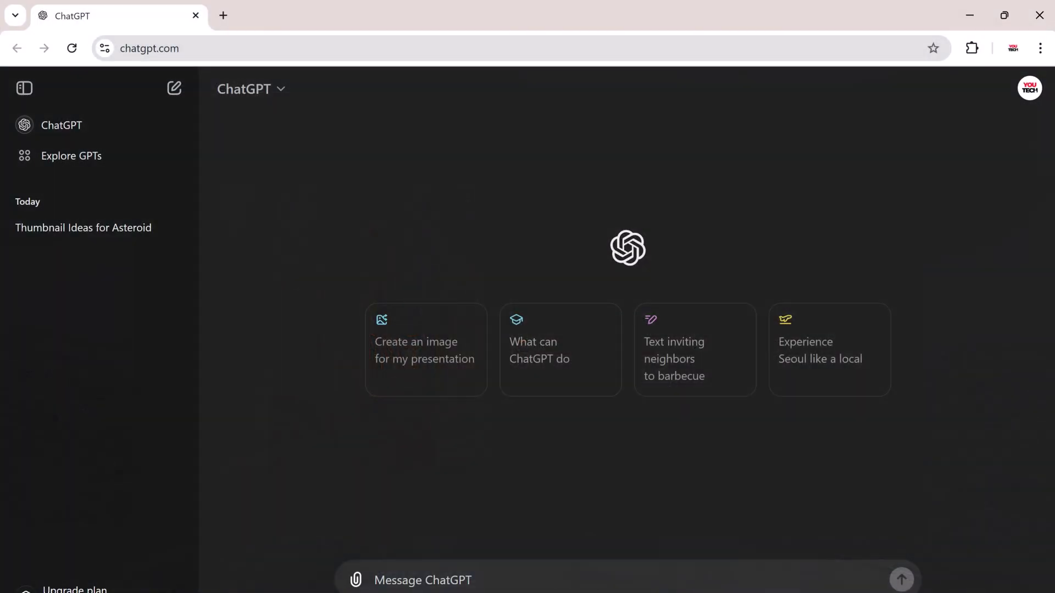
{"action": "type", "text": "write a motivational"}
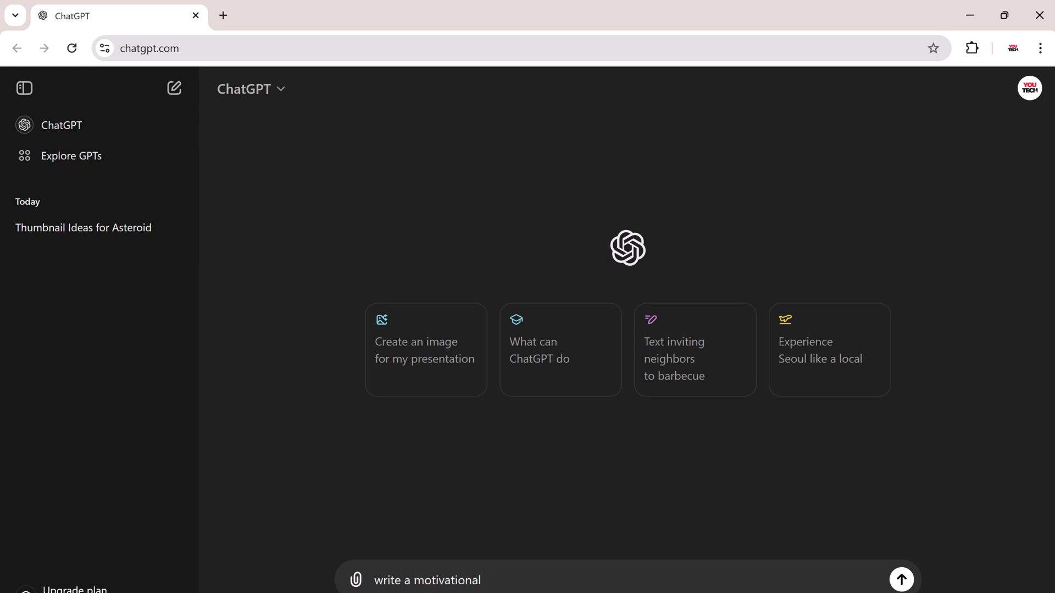
{"action": "type", "text": "words"}
Send the motivational young-artist story prompt to ChatGPT and copy its 100-word reply.
{"action": "key", "text": "Return"}
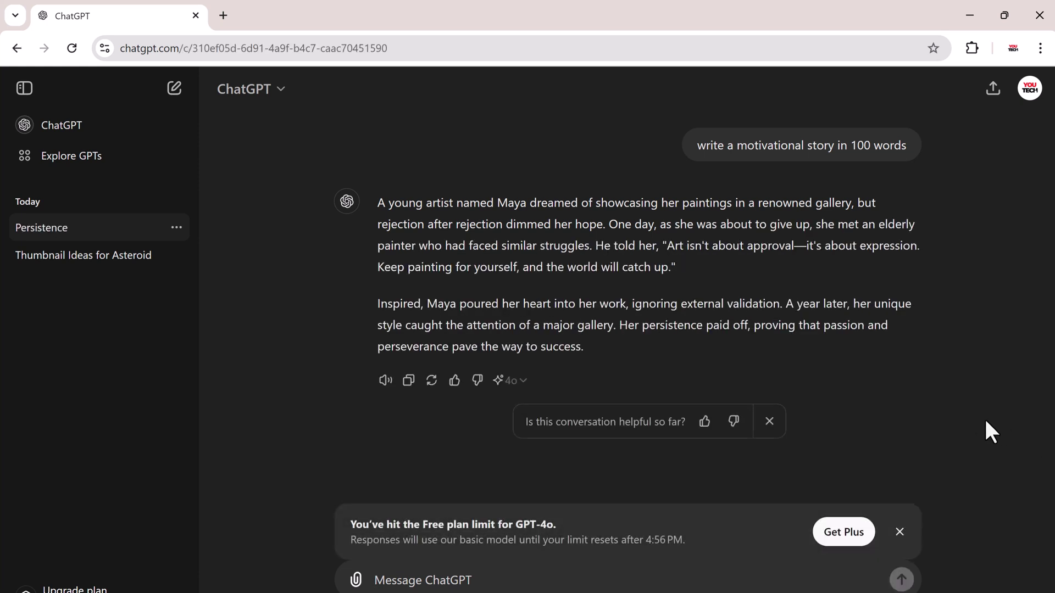
{"action": "left_click_drag", "start_coordinate": [604, 351], "coordinate": [360, 216]}
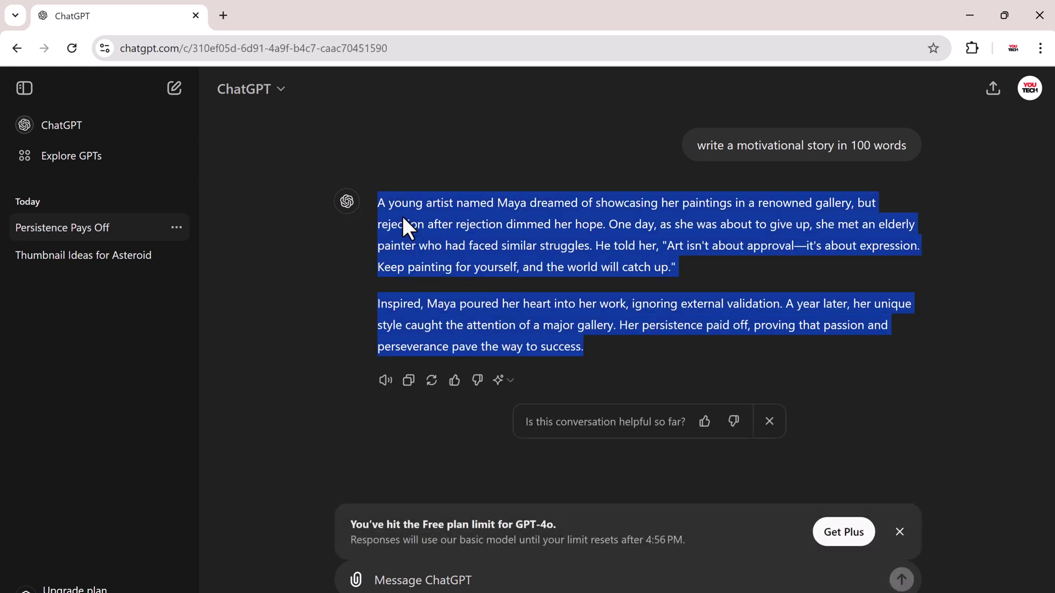
{"action": "left_click", "coordinate": [408, 381]}
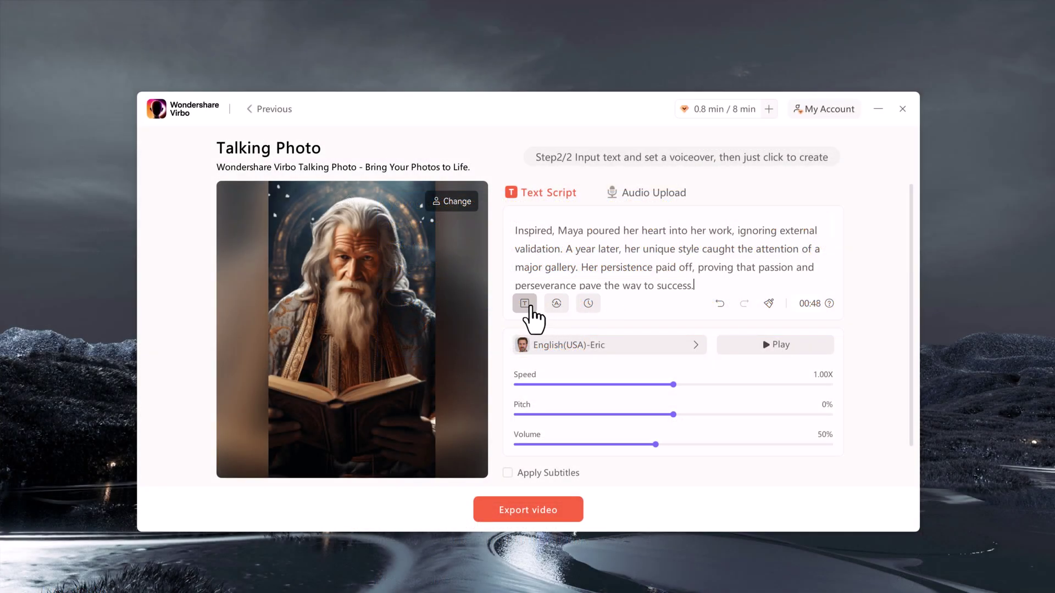
Shorten the Maya story with AI Script, apply it, and trim the ending to 48 seconds.
{"action": "left_click", "coordinate": [519, 301]}
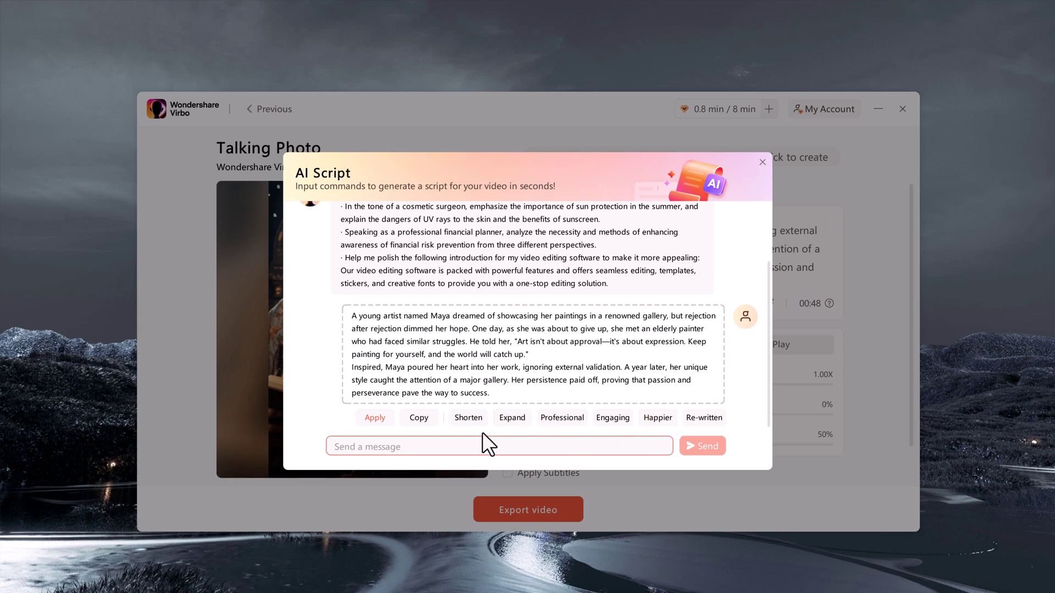
{"action": "left_click", "coordinate": [467, 419]}
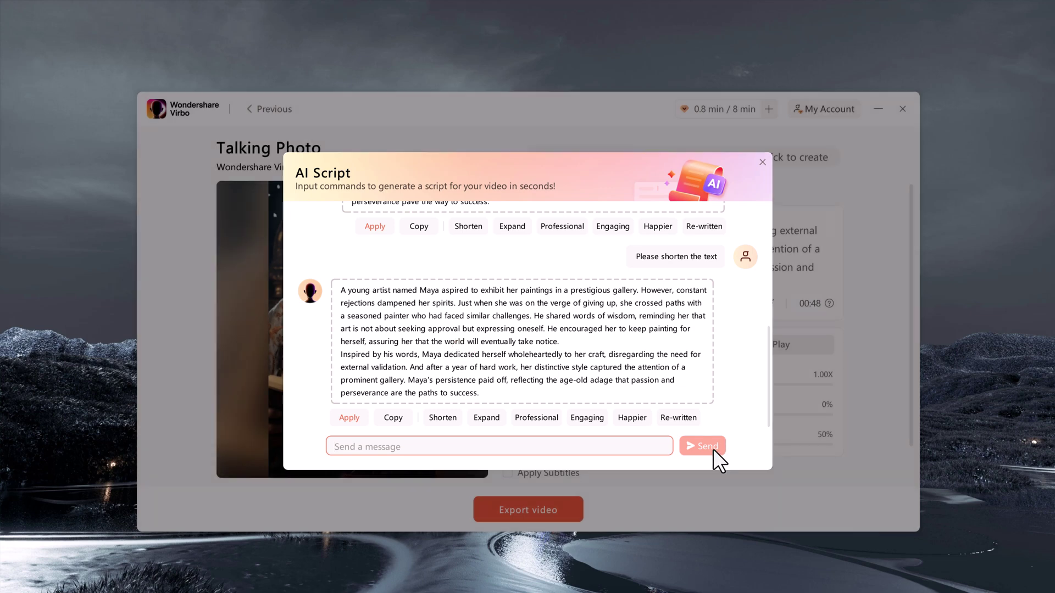
{"action": "left_click", "coordinate": [349, 418]}
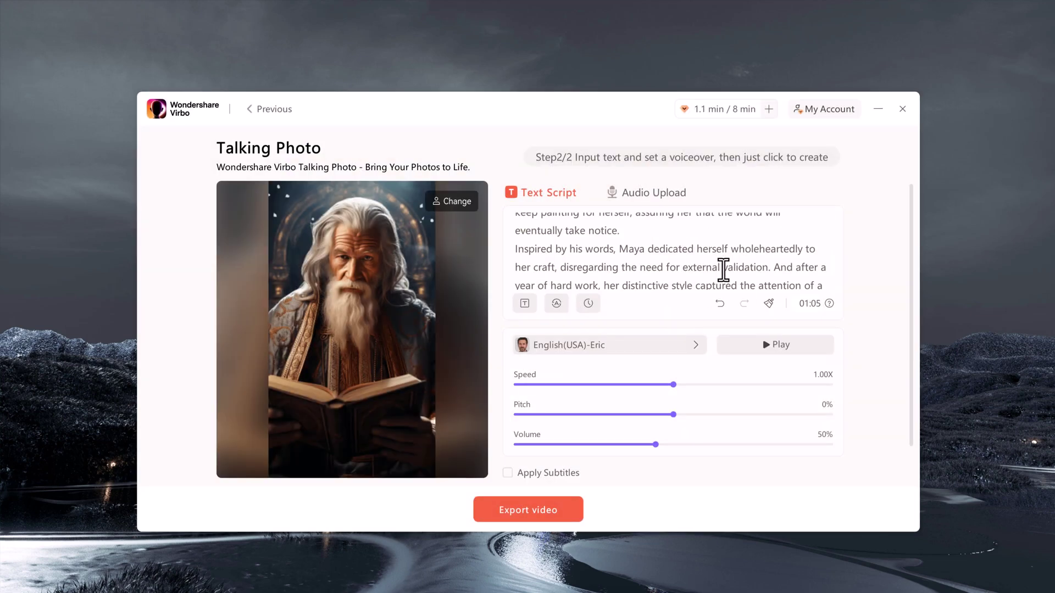
{"action": "scroll", "coordinate": [720, 268], "scroll_direction": "down", "scroll_amount": 3}
{"action": "scroll", "coordinate": [722, 271], "scroll_direction": "up", "scroll_amount": 5}
{"action": "scroll", "coordinate": [721, 271], "scroll_direction": "down", "scroll_amount": 5}
{"action": "key", "text": "ctrl+z"}
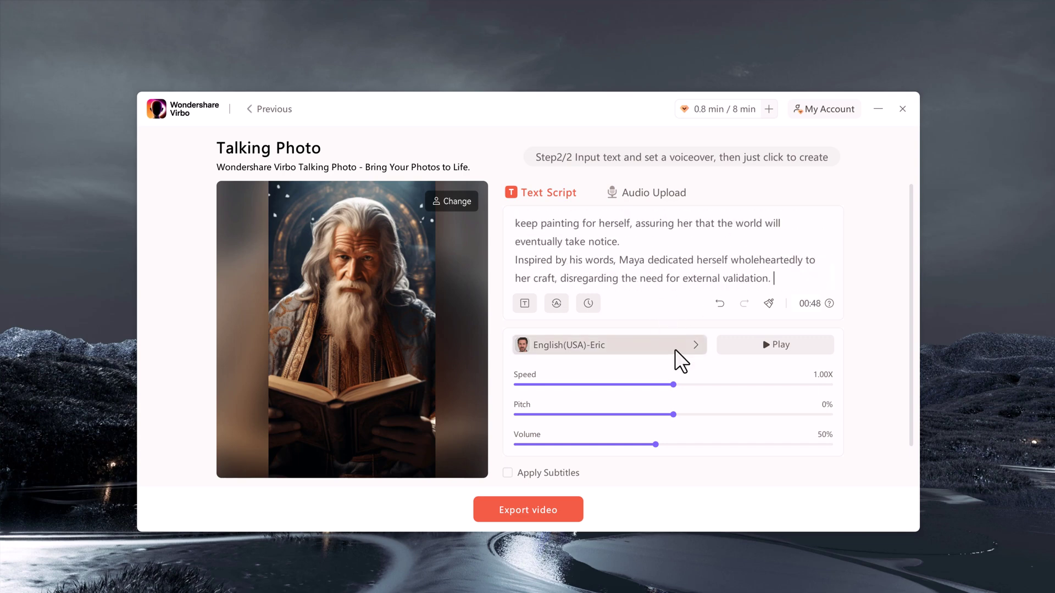
{"action": "left_click", "coordinate": [675, 348]}
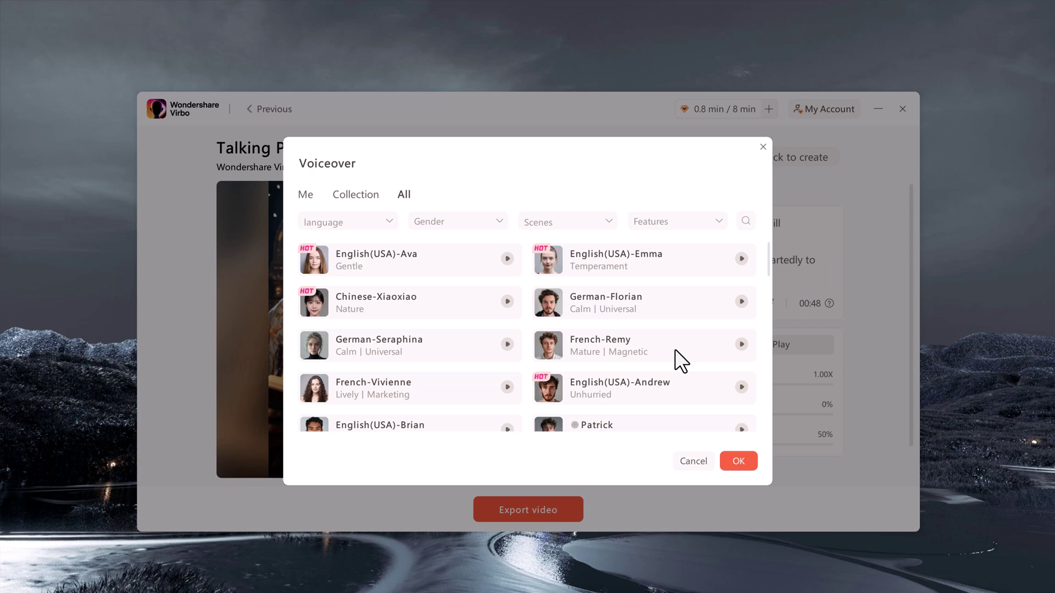
Filter the voice library to English male voices.
{"action": "left_click", "coordinate": [385, 224]}
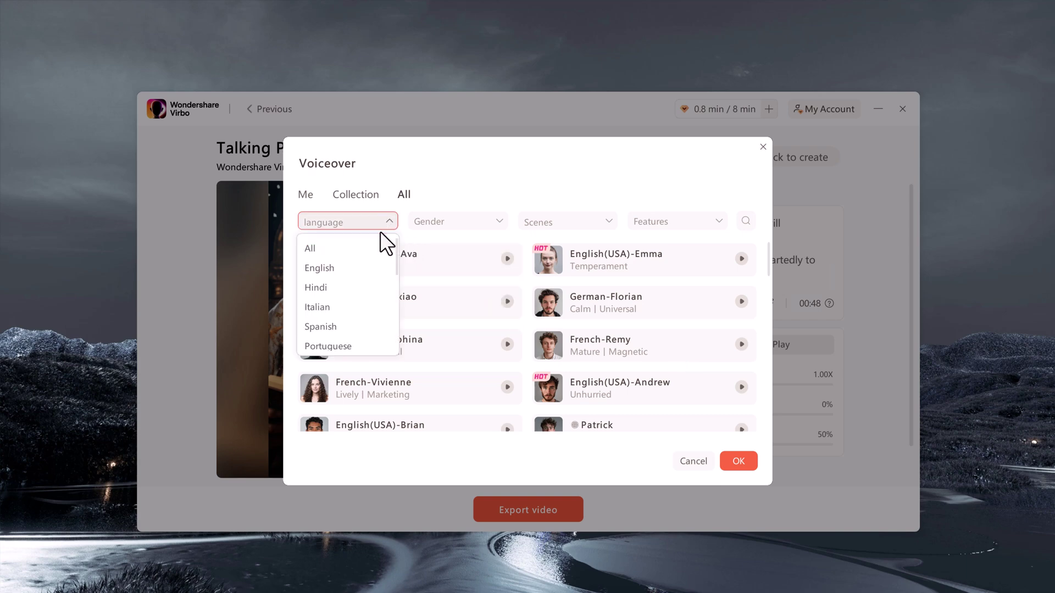
{"action": "left_click", "coordinate": [366, 268]}
{"action": "left_click", "coordinate": [478, 220]}
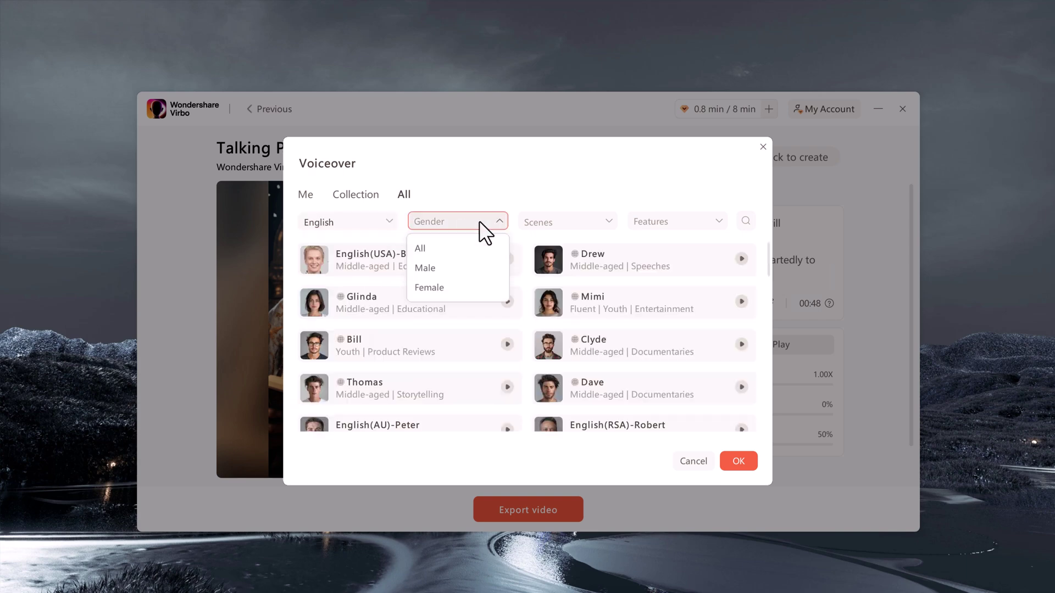
{"action": "left_click", "coordinate": [456, 268]}
{"action": "left_click", "coordinate": [593, 222]}
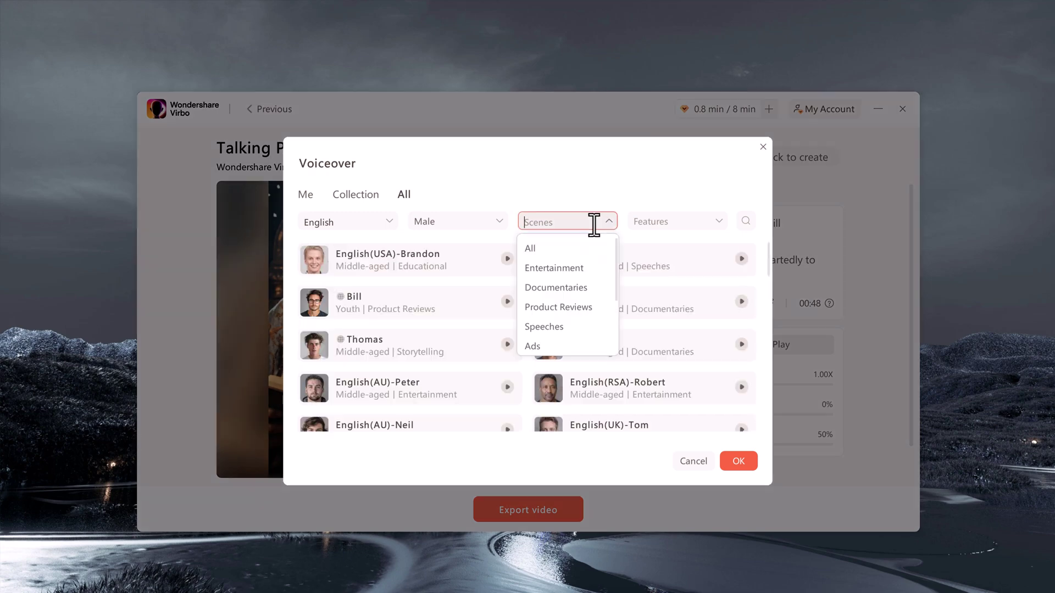
Preview the Thomas and English(AU)-Hem storytelling voices and confirm English(AU)-Hem.
{"action": "left_click", "coordinate": [507, 341]}
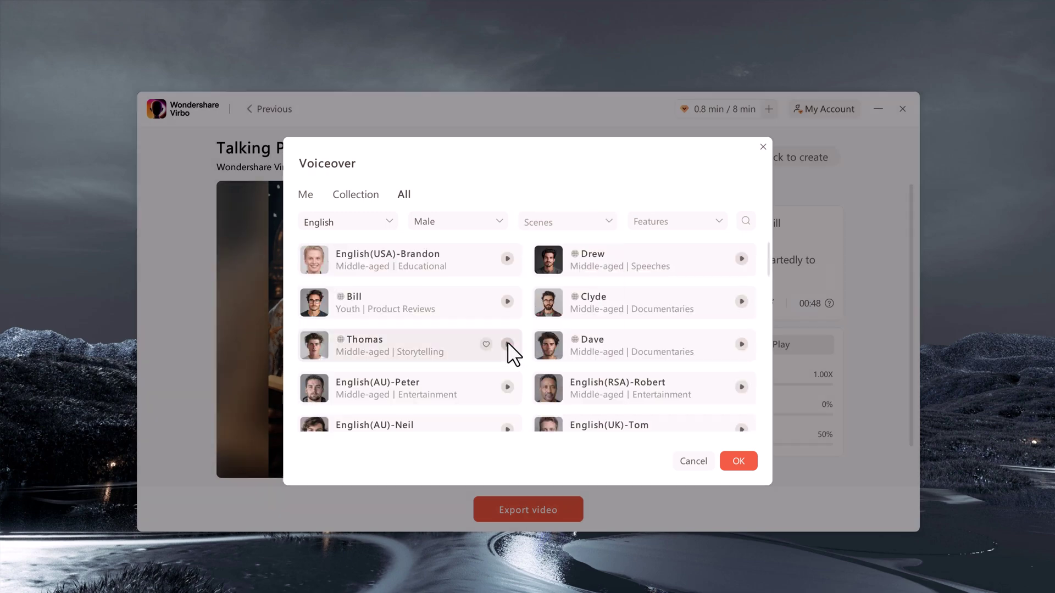
{"action": "scroll", "coordinate": [510, 349], "scroll_direction": "down", "scroll_amount": 2}
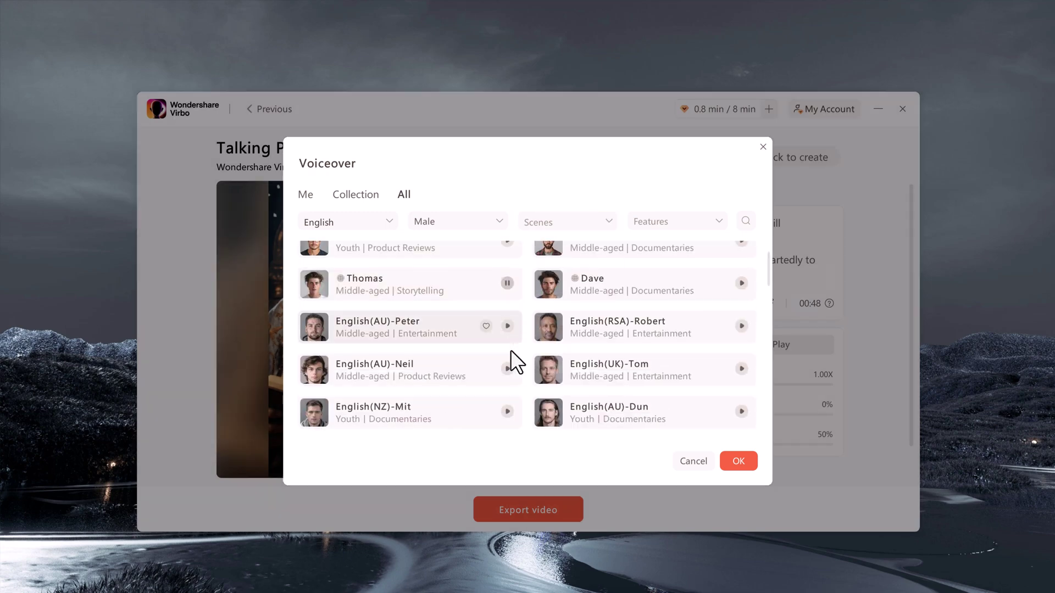
{"action": "scroll", "coordinate": [510, 350], "scroll_direction": "down", "scroll_amount": 1}
{"action": "scroll", "coordinate": [510, 349], "scroll_direction": "down", "scroll_amount": 2}
{"action": "scroll", "coordinate": [510, 349], "scroll_direction": "down", "scroll_amount": 1}
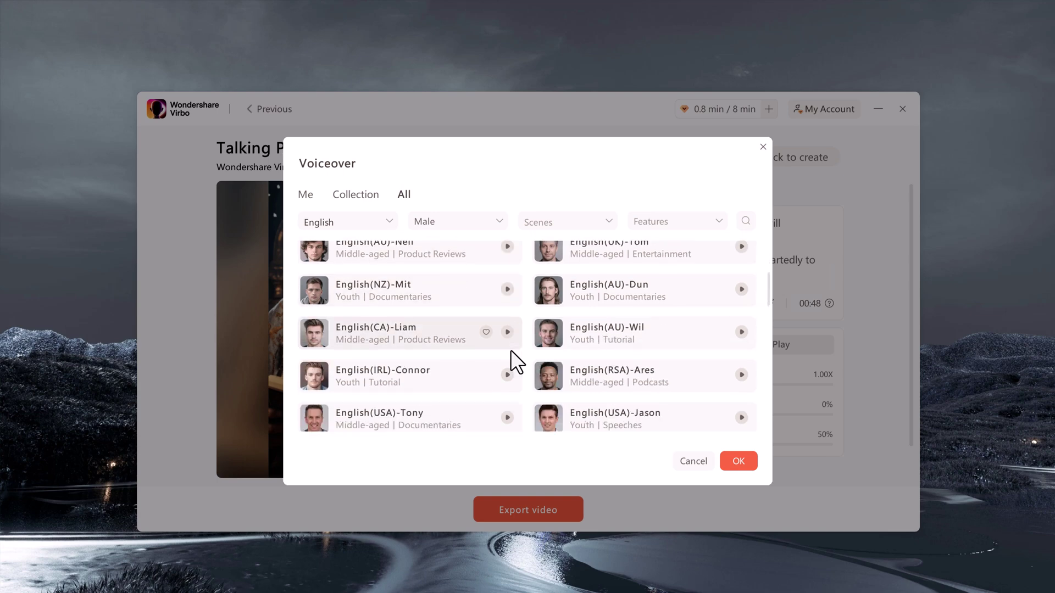
{"action": "scroll", "coordinate": [510, 349], "scroll_direction": "down", "scroll_amount": 1}
{"action": "scroll", "coordinate": [509, 357], "scroll_direction": "down", "scroll_amount": 3}
{"action": "left_click", "coordinate": [507, 381]}
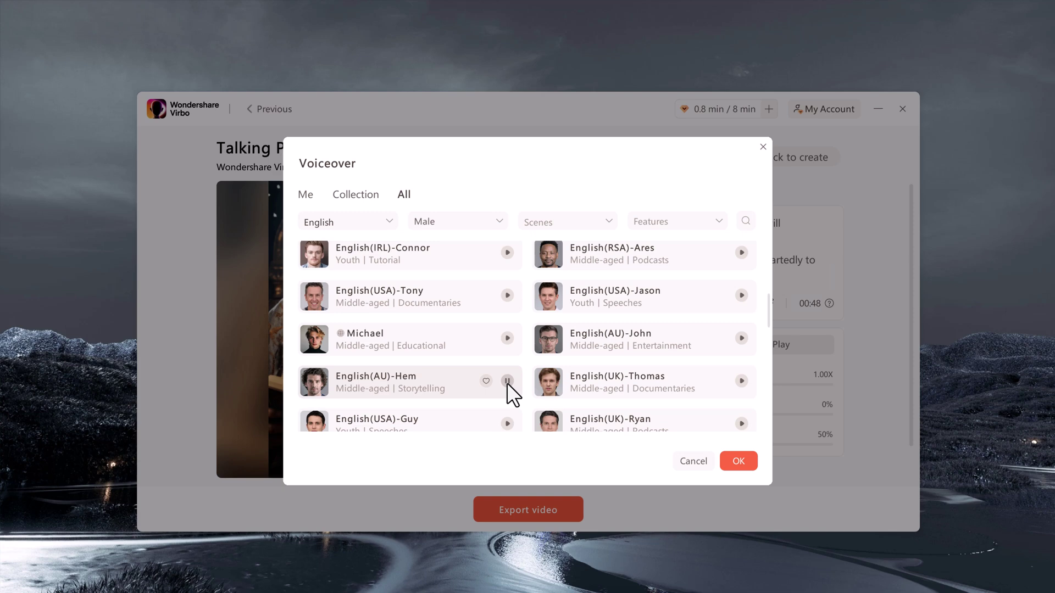
{"action": "left_click", "coordinate": [739, 461]}
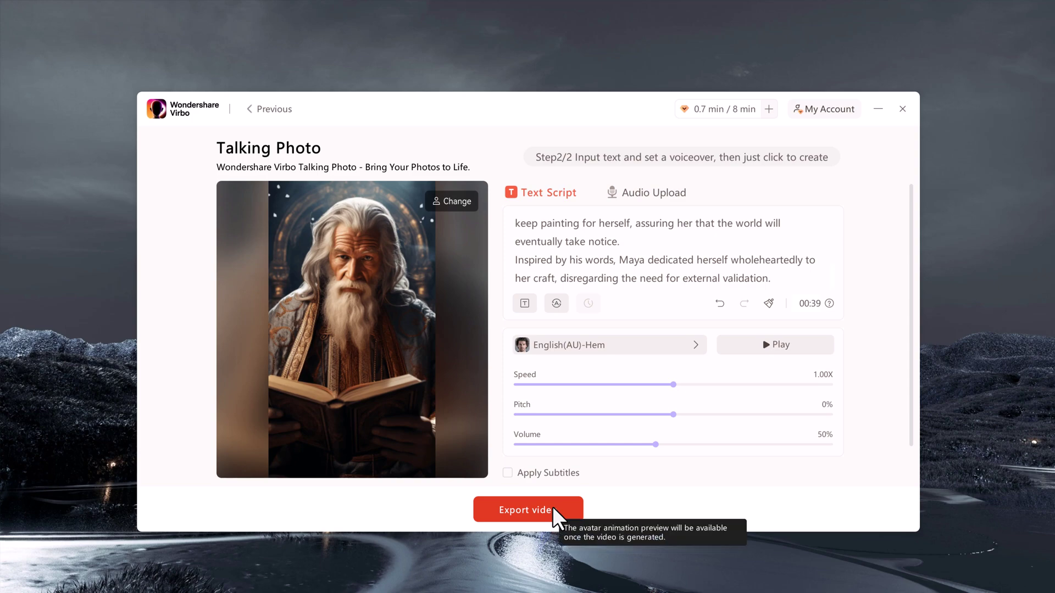
Export the old man video, then preview the 32-second clip in My Creations and close it.
{"action": "left_click", "coordinate": [553, 506]}
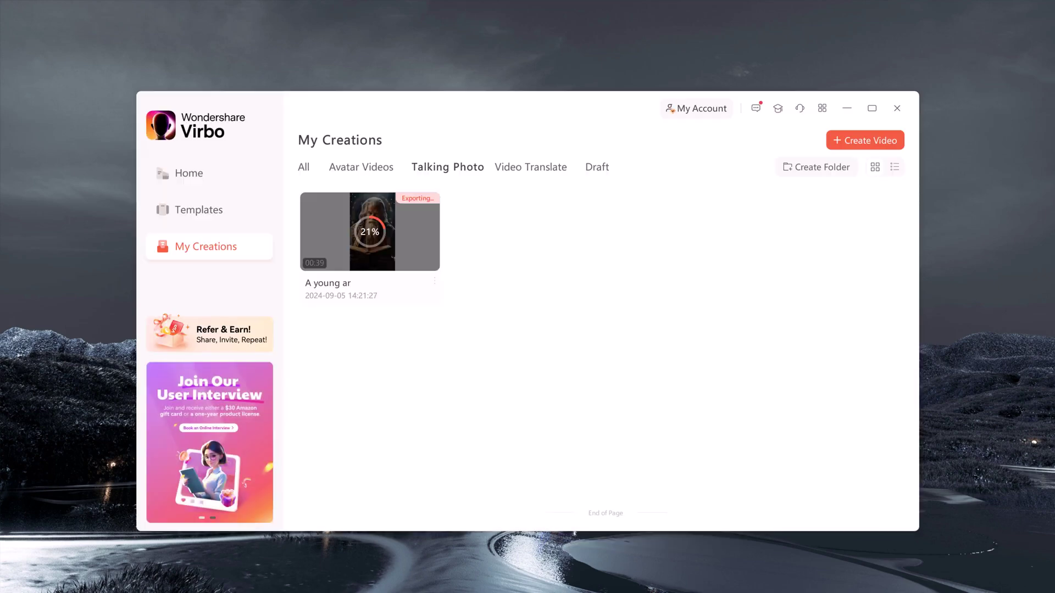
{"action": "left_click", "coordinate": [416, 283]}
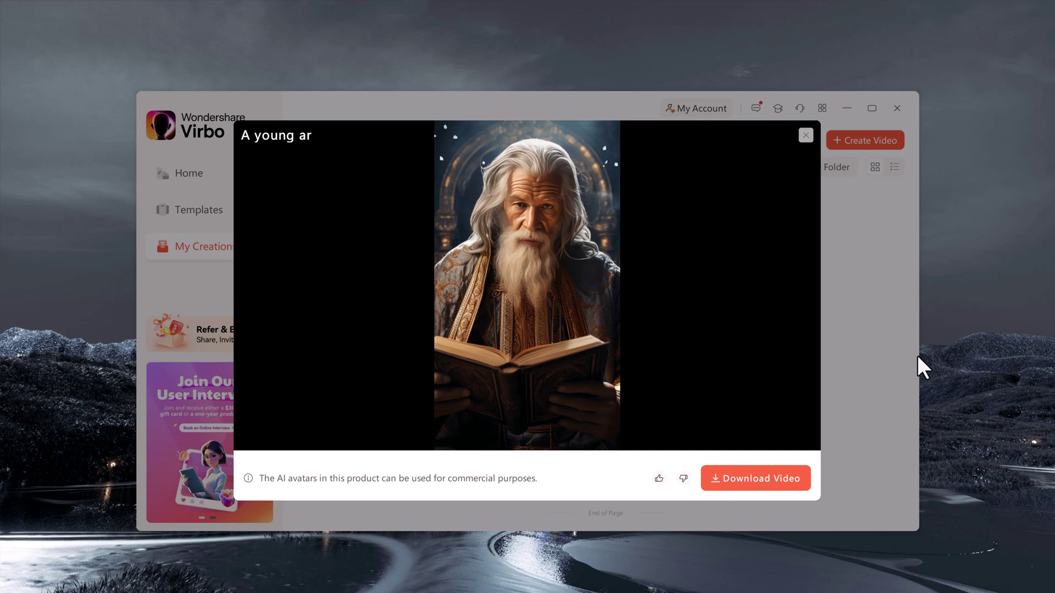
{"action": "left_click", "coordinate": [805, 136]}
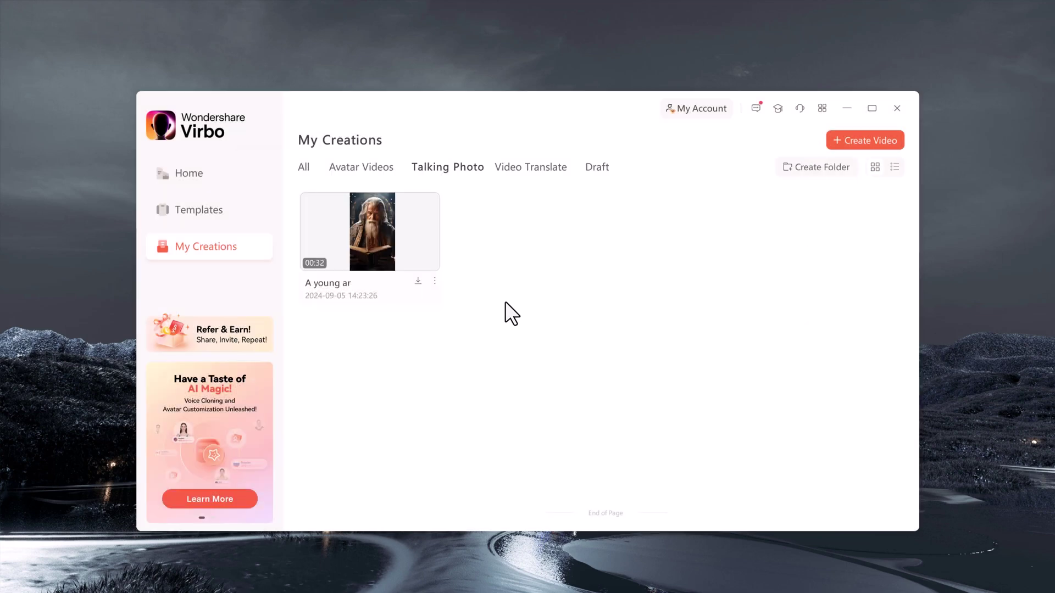
Pick the headscarf woman template from the Talking Photo gallery and paste the Maya story as its script.
{"action": "left_click", "coordinate": [166, 171]}
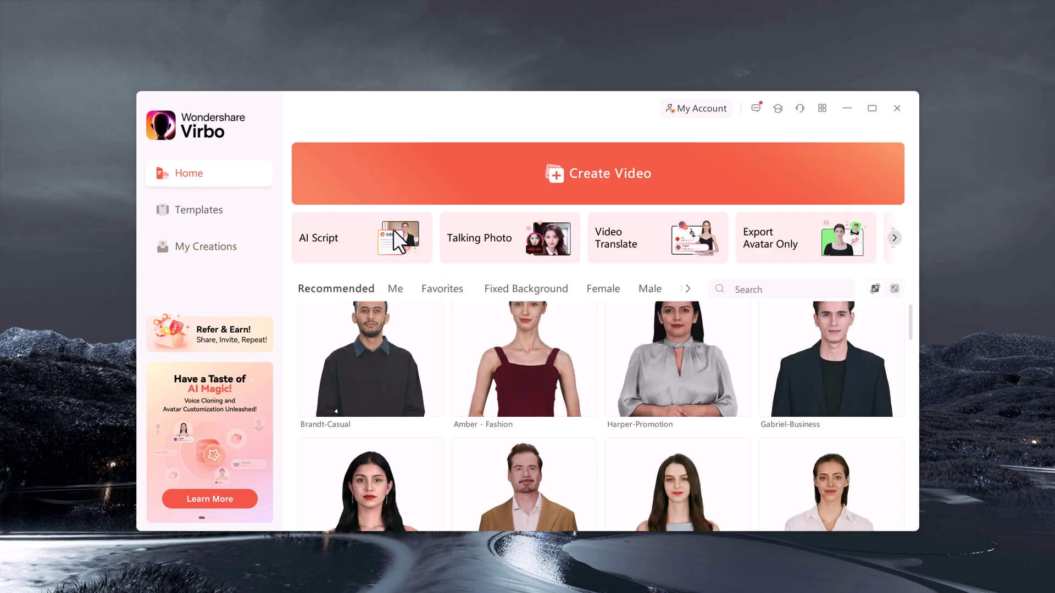
{"action": "left_click", "coordinate": [485, 259]}
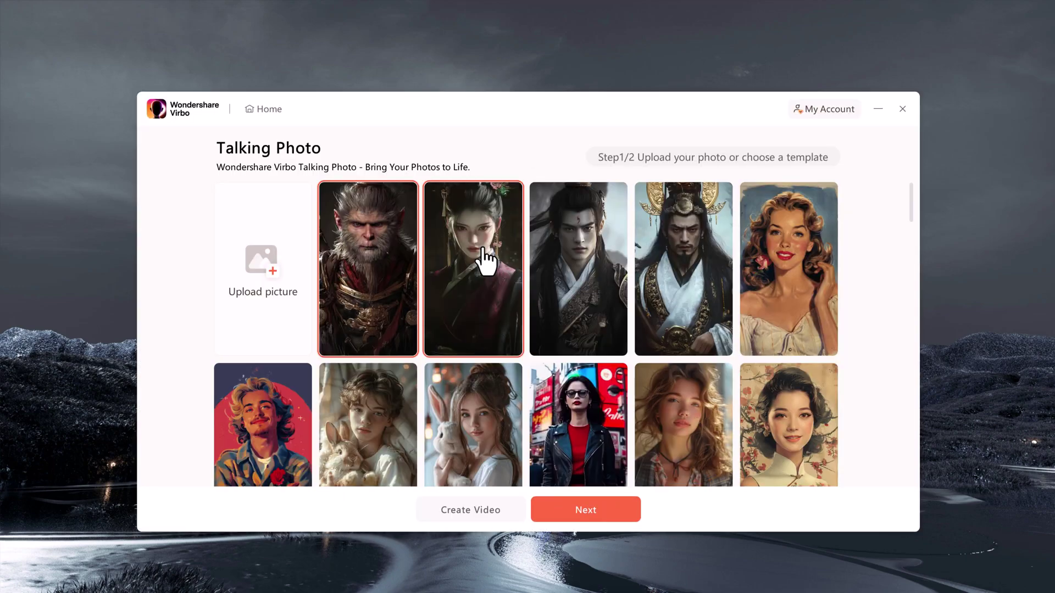
{"action": "scroll", "coordinate": [608, 347], "scroll_direction": "down", "scroll_amount": 5}
{"action": "scroll", "coordinate": [609, 348], "scroll_direction": "down", "scroll_amount": 5}
{"action": "scroll", "coordinate": [608, 347], "scroll_direction": "up", "scroll_amount": 2}
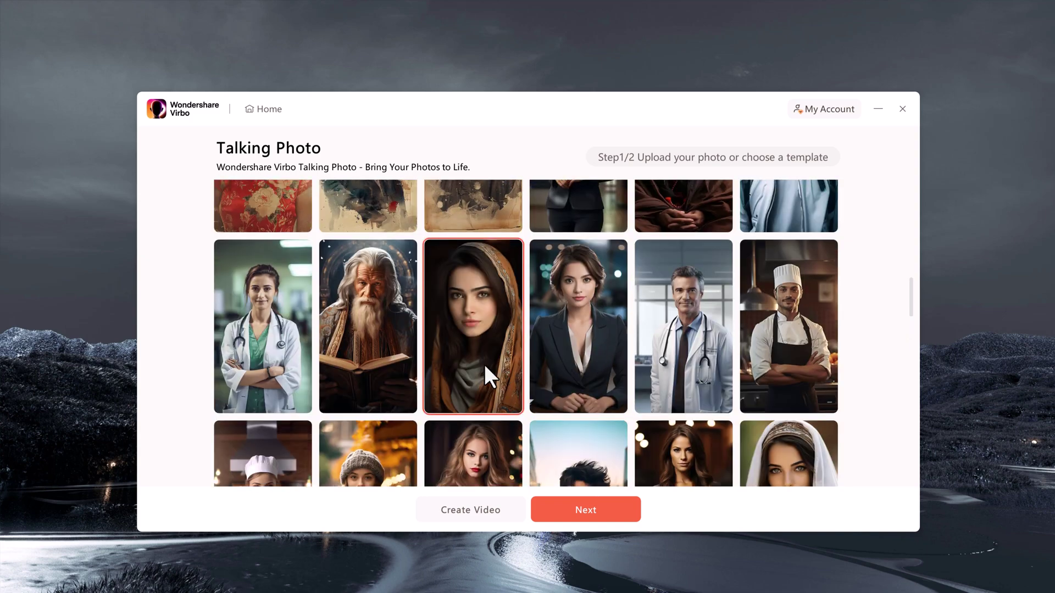
{"action": "left_click", "coordinate": [484, 364]}
{"action": "left_click", "coordinate": [588, 512]}
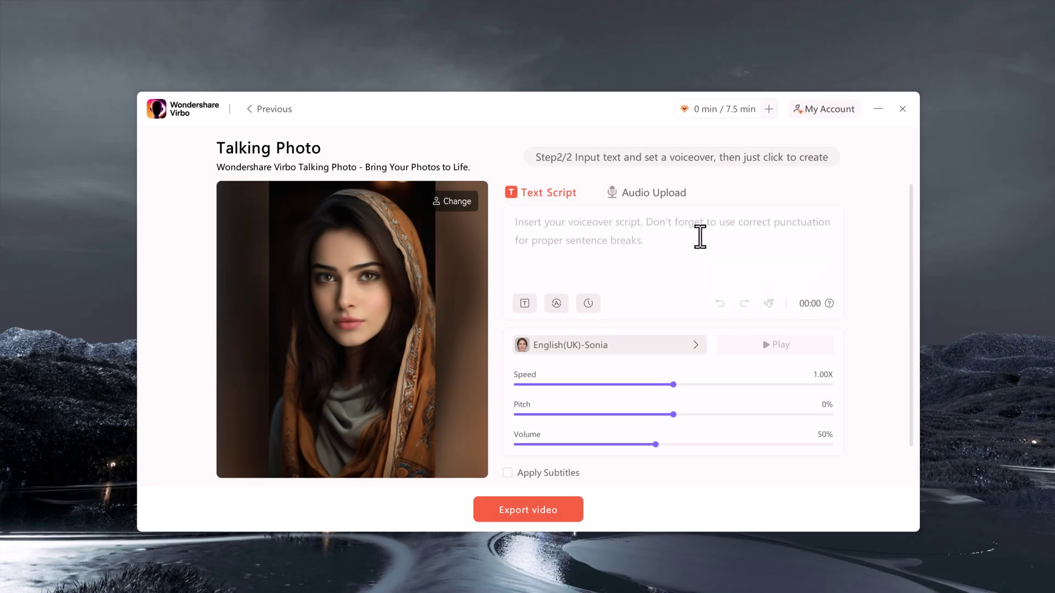
{"action": "key", "text": "ctrl+v"}
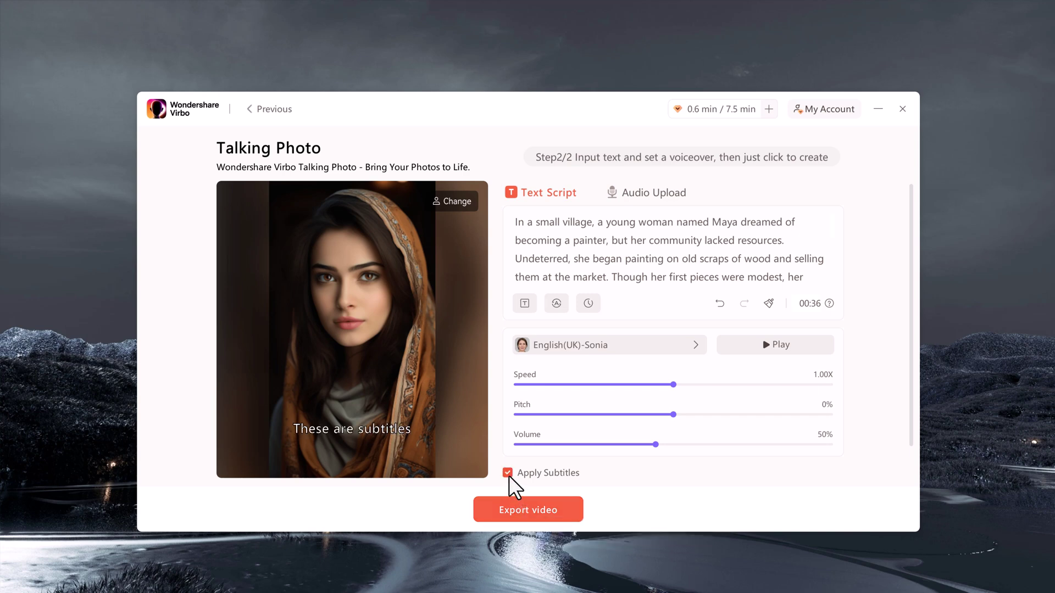
Export the subtitled headscarf woman video into My Creations.
{"action": "left_click", "coordinate": [521, 503]}
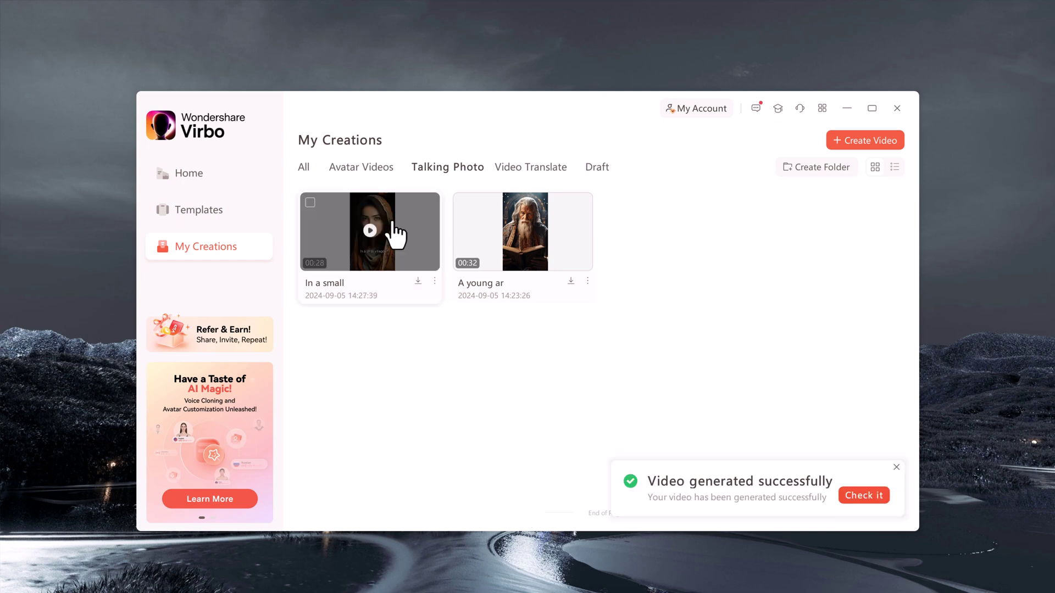
Preview the 28-second subtitled video, pause and close it, then return to Home.
{"action": "left_click", "coordinate": [391, 240]}
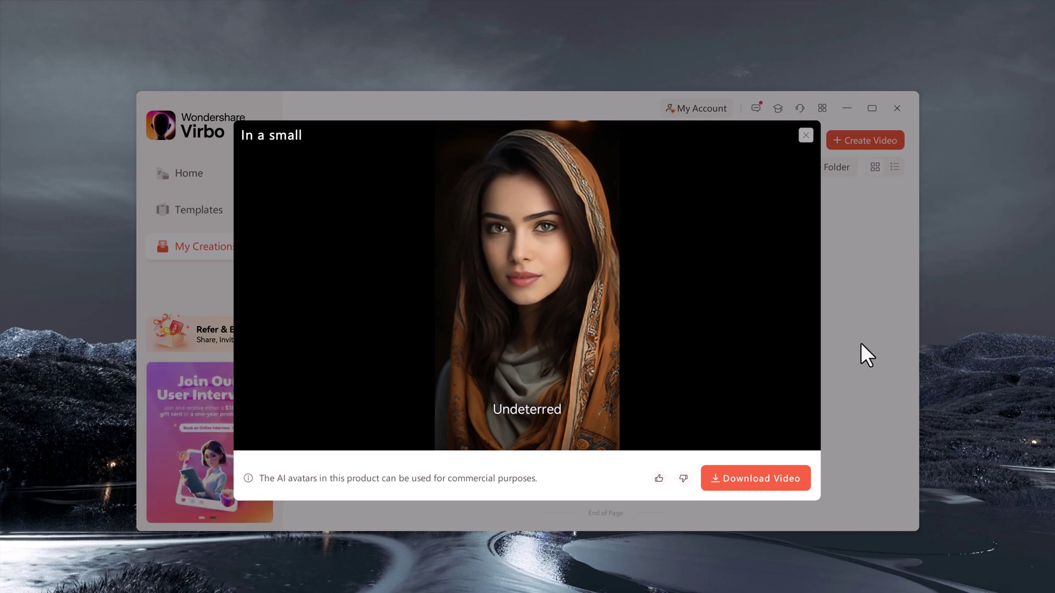
{"action": "mouse_move", "coordinate": [527, 330]}
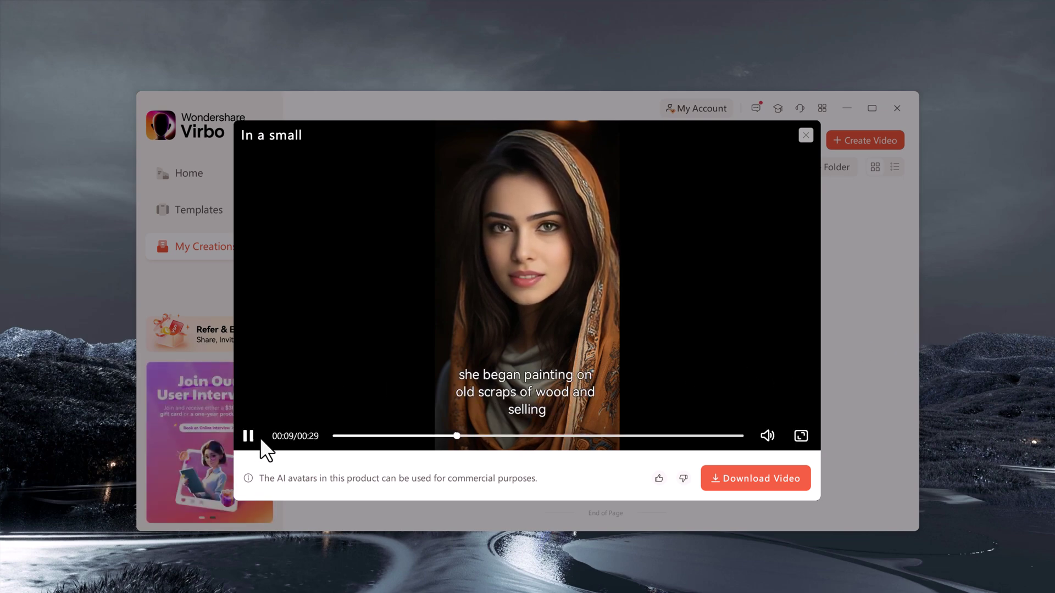
{"action": "left_click", "coordinate": [248, 436]}
{"action": "left_click", "coordinate": [804, 137]}
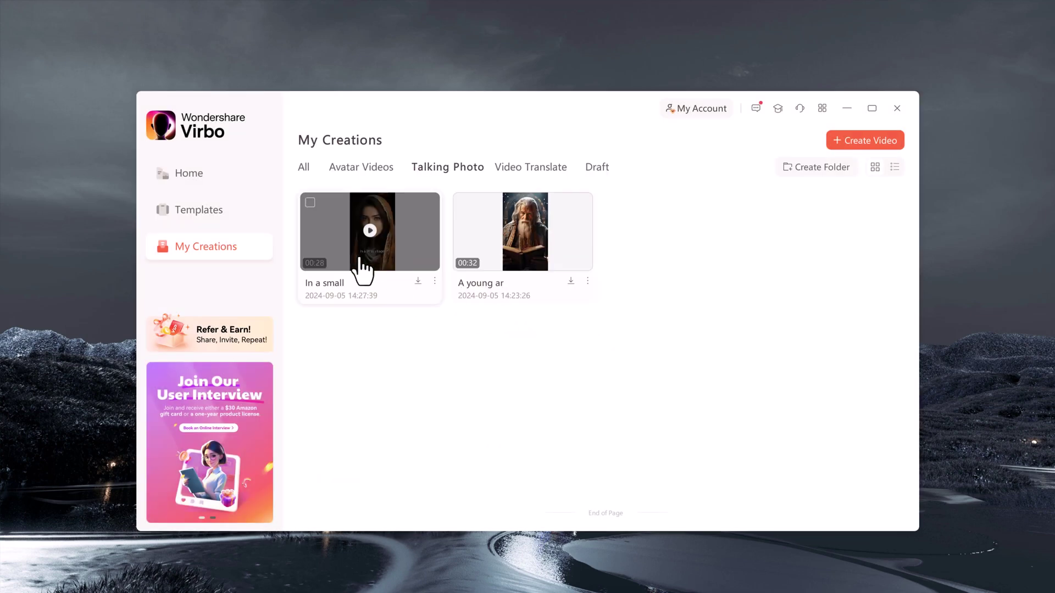
{"action": "left_click", "coordinate": [236, 173]}
{"action": "scroll", "coordinate": [684, 331], "scroll_direction": "up", "scroll_amount": 1}
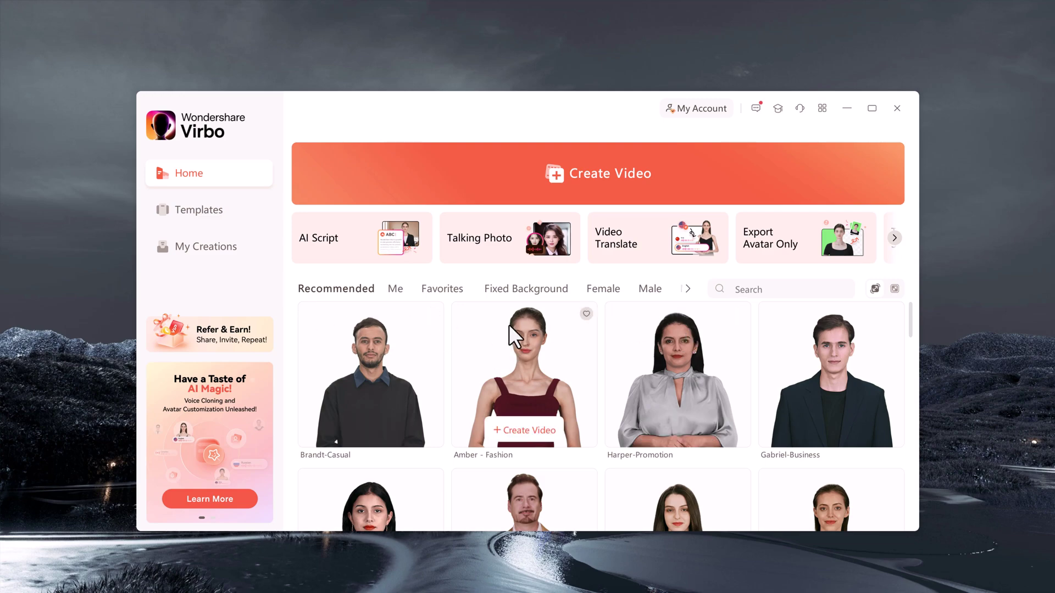
Filter the Home avatars to Fixed Background and scroll through them.
{"action": "left_click", "coordinate": [513, 296]}
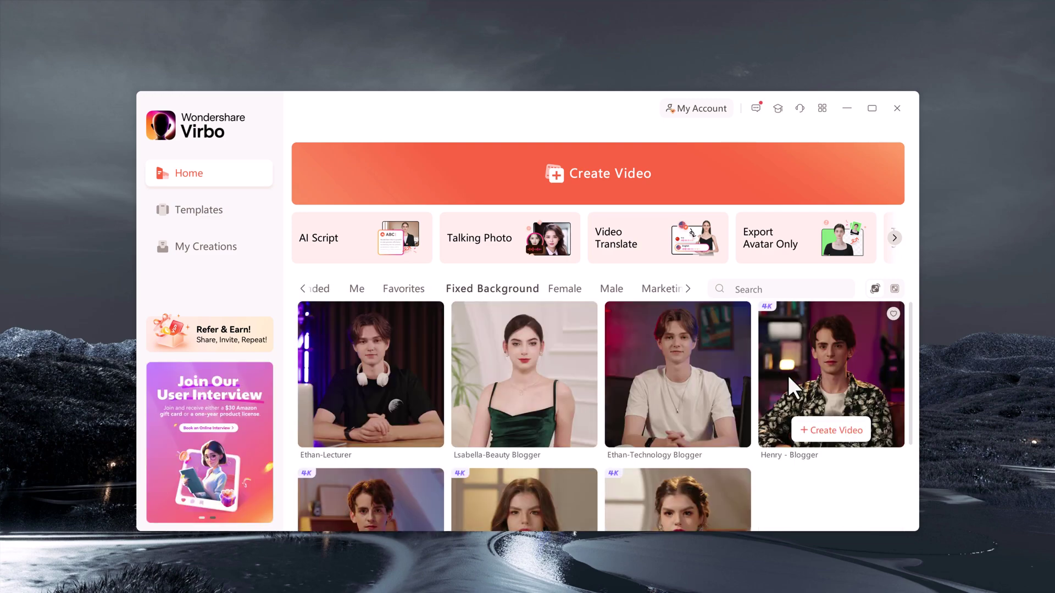
{"action": "scroll", "coordinate": [514, 382], "scroll_direction": "down", "scroll_amount": 2}
{"action": "scroll", "coordinate": [513, 382], "scroll_direction": "up", "scroll_amount": 2}
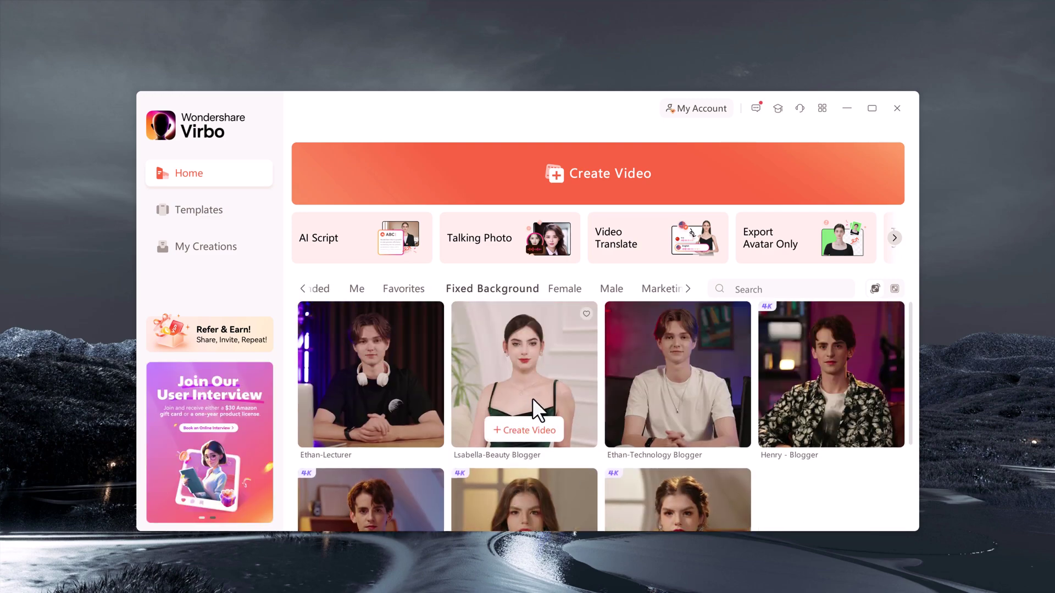
Start a landscape beauty-blogger video, close the editor, and switch the avatars to small thumbnails.
{"action": "left_click", "coordinate": [530, 455]}
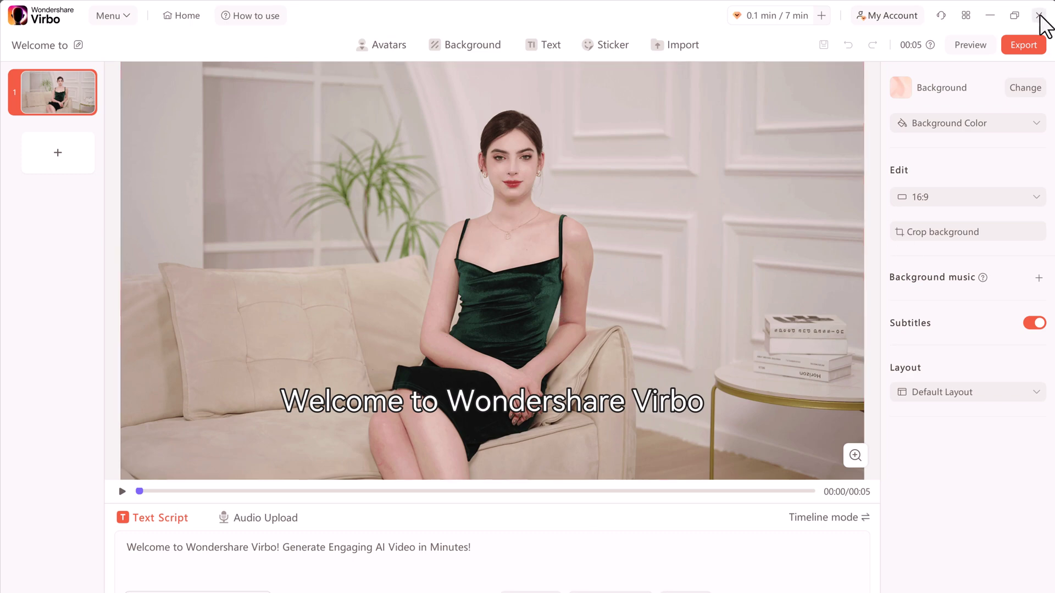
{"action": "left_click", "coordinate": [1040, 16]}
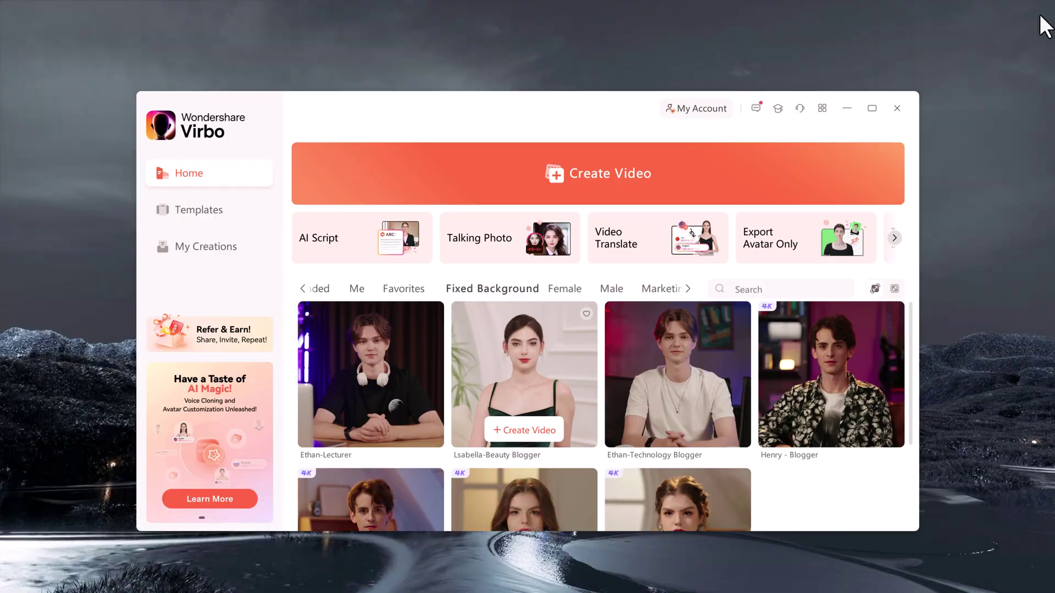
{"action": "left_click", "coordinate": [894, 289]}
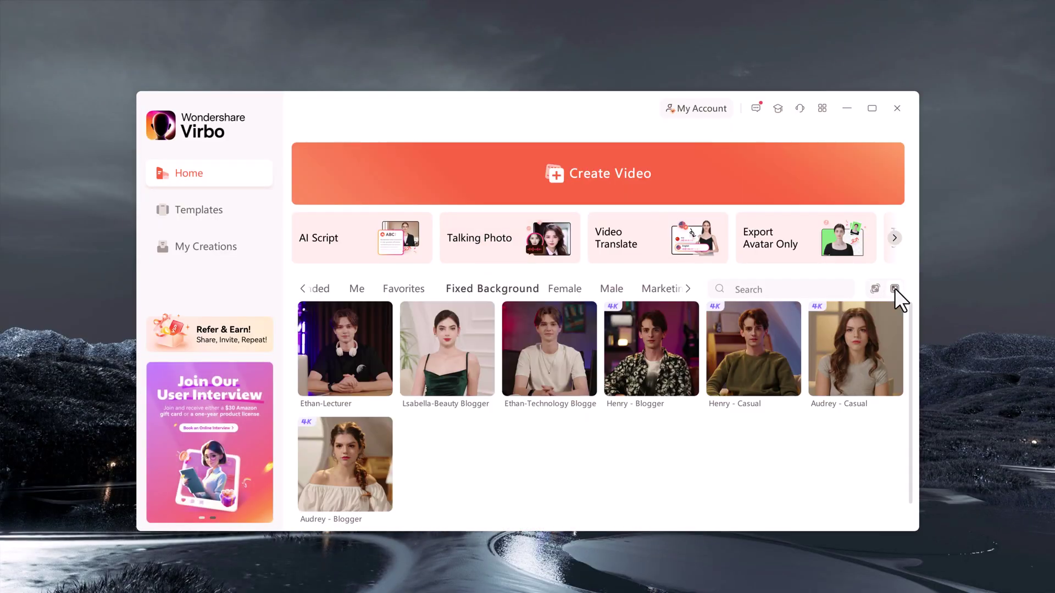
Show the Preset Templates library filtered to vertical 9:16 templates.
{"action": "left_click", "coordinate": [215, 215]}
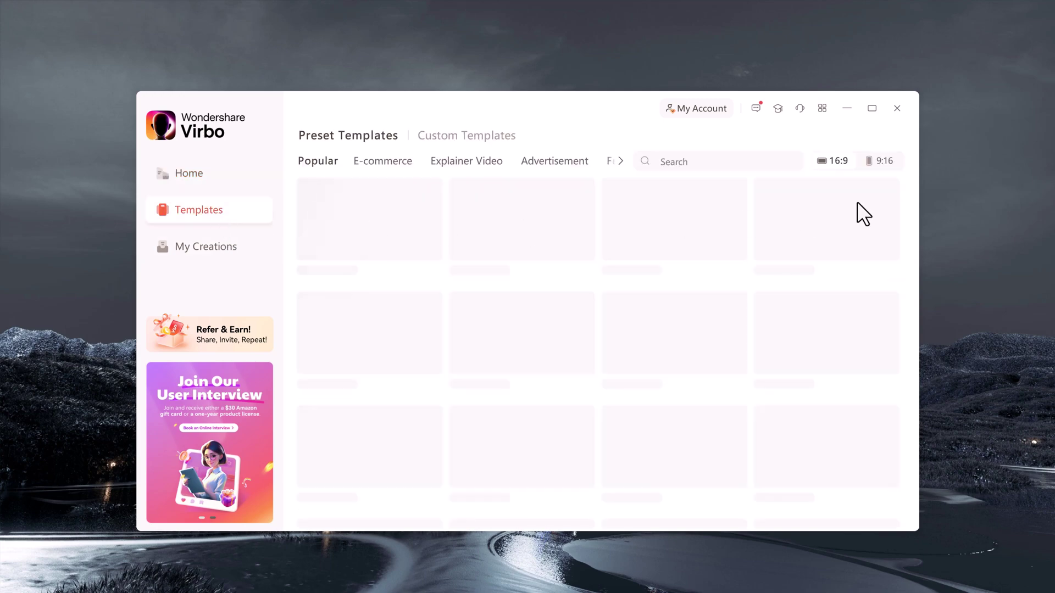
{"action": "left_click", "coordinate": [879, 160]}
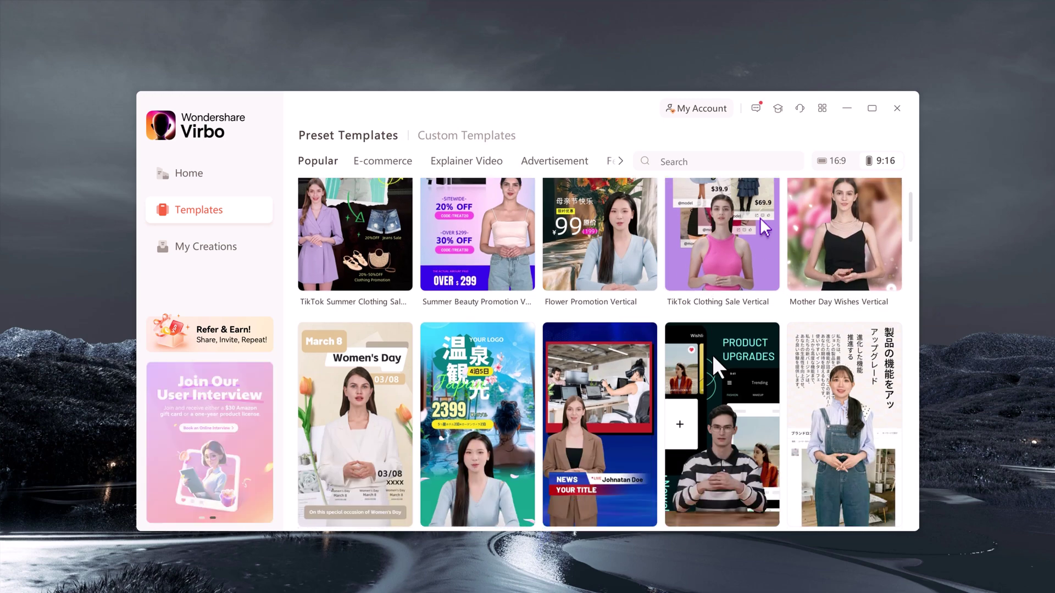
{"action": "scroll", "coordinate": [713, 362], "scroll_direction": "down", "scroll_amount": 5}
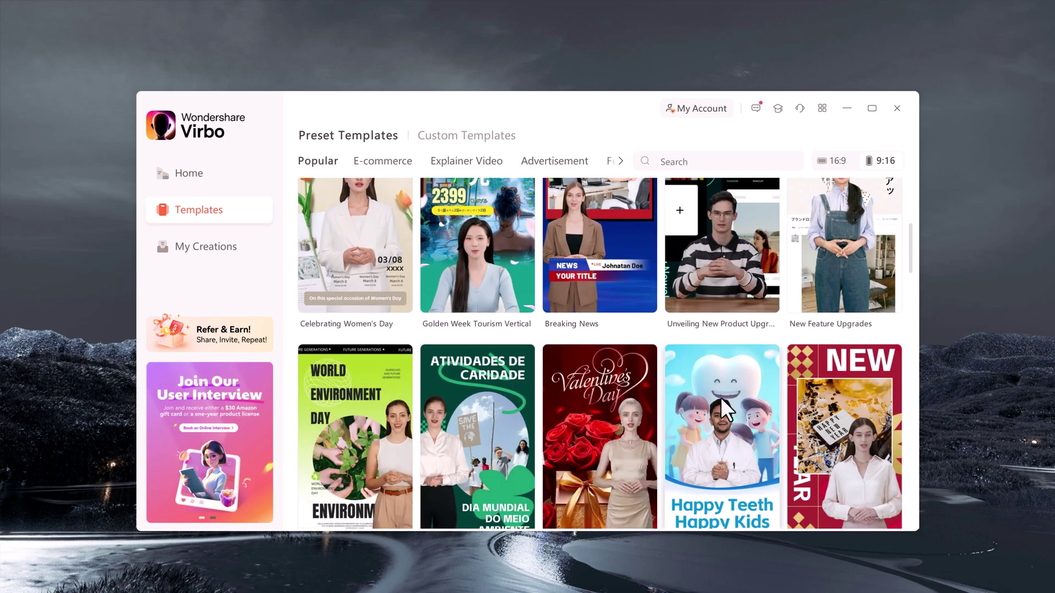
{"action": "scroll", "coordinate": [720, 397], "scroll_direction": "down", "scroll_amount": 3}
{"action": "scroll", "coordinate": [721, 397], "scroll_direction": "down", "scroll_amount": 3}
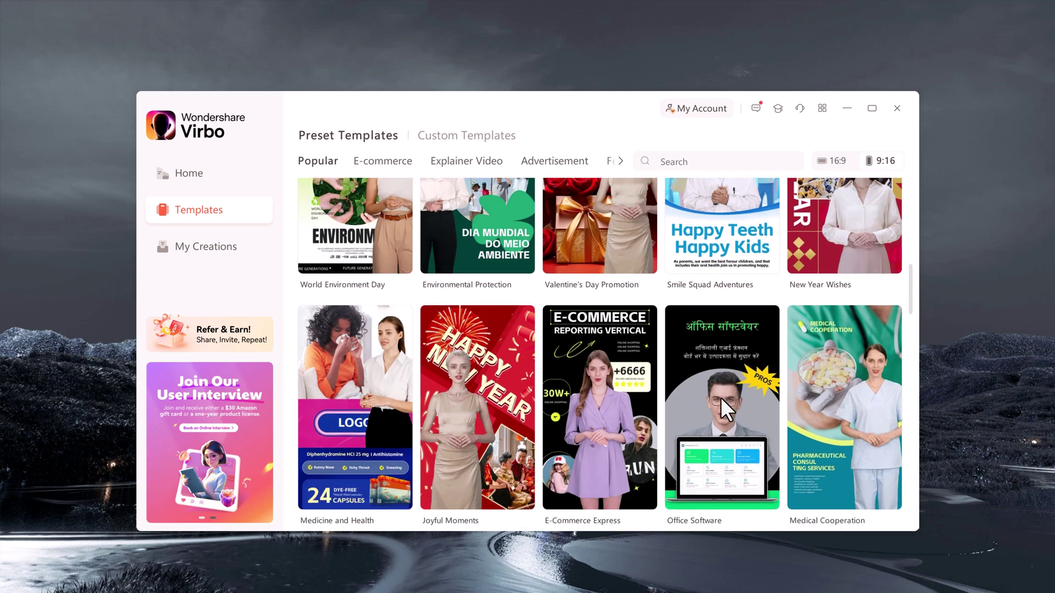
Browse the 9:16 Popular templates, such as Women's Day, Diwali and sales promotions, then return to the top.
{"action": "scroll", "coordinate": [460, 411], "scroll_direction": "down", "scroll_amount": 3}
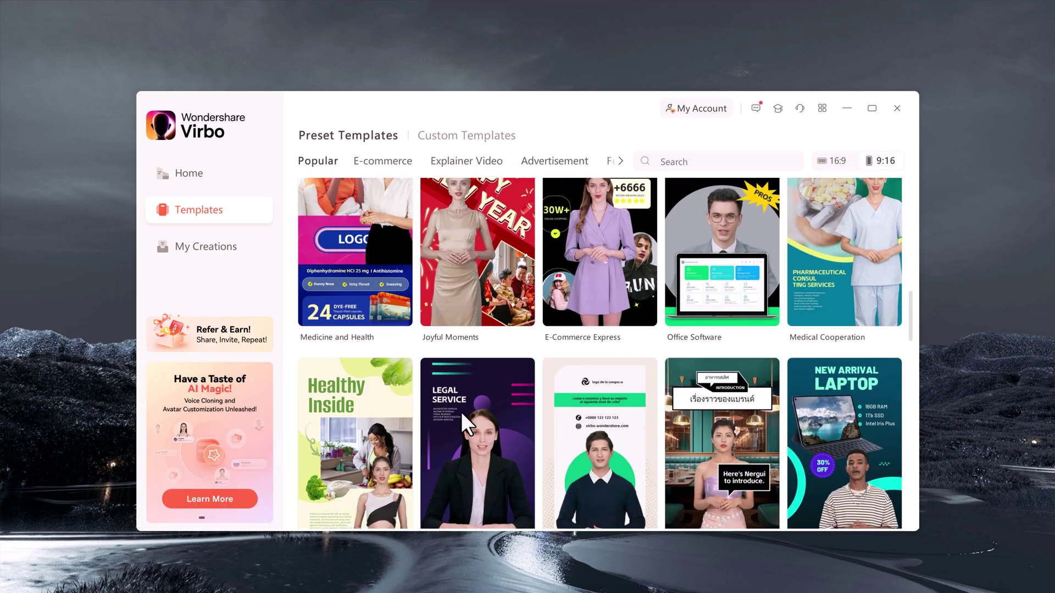
{"action": "scroll", "coordinate": [460, 411], "scroll_direction": "down", "scroll_amount": 2}
{"action": "scroll", "coordinate": [330, 432], "scroll_direction": "down", "scroll_amount": 3}
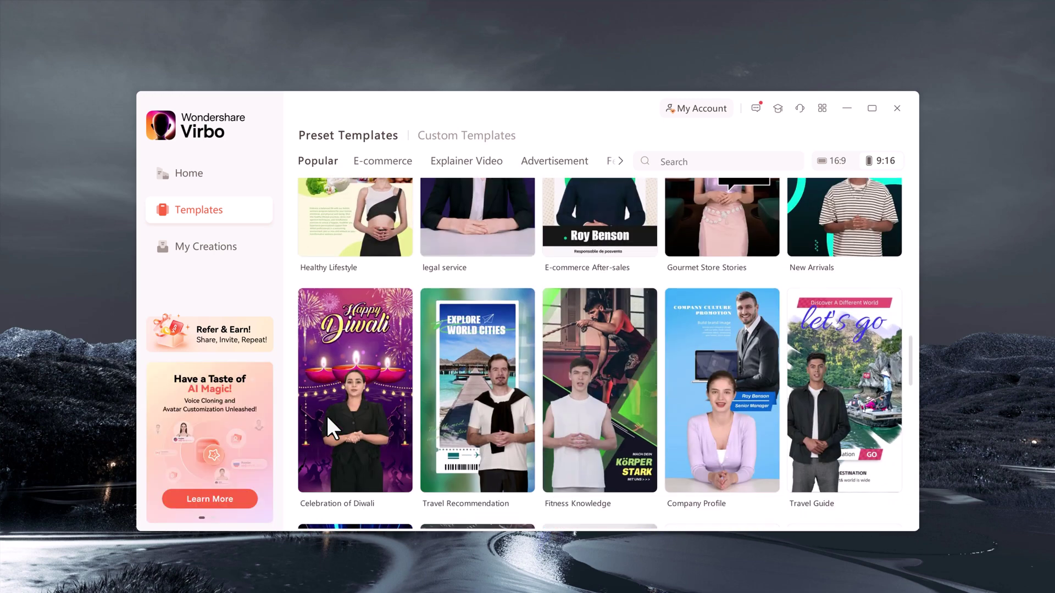
{"action": "scroll", "coordinate": [328, 427], "scroll_direction": "down", "scroll_amount": 3}
{"action": "scroll", "coordinate": [328, 429], "scroll_direction": "down", "scroll_amount": 1}
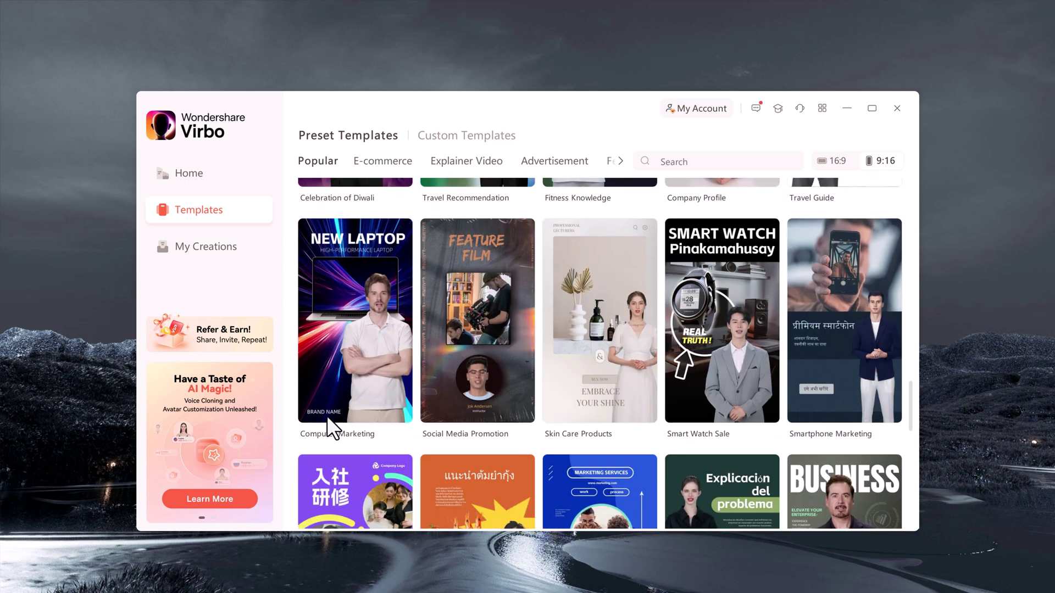
{"action": "scroll", "coordinate": [327, 429], "scroll_direction": "down", "scroll_amount": 3}
{"action": "scroll", "coordinate": [328, 429], "scroll_direction": "down", "scroll_amount": 1}
{"action": "scroll", "coordinate": [327, 429], "scroll_direction": "down", "scroll_amount": 5}
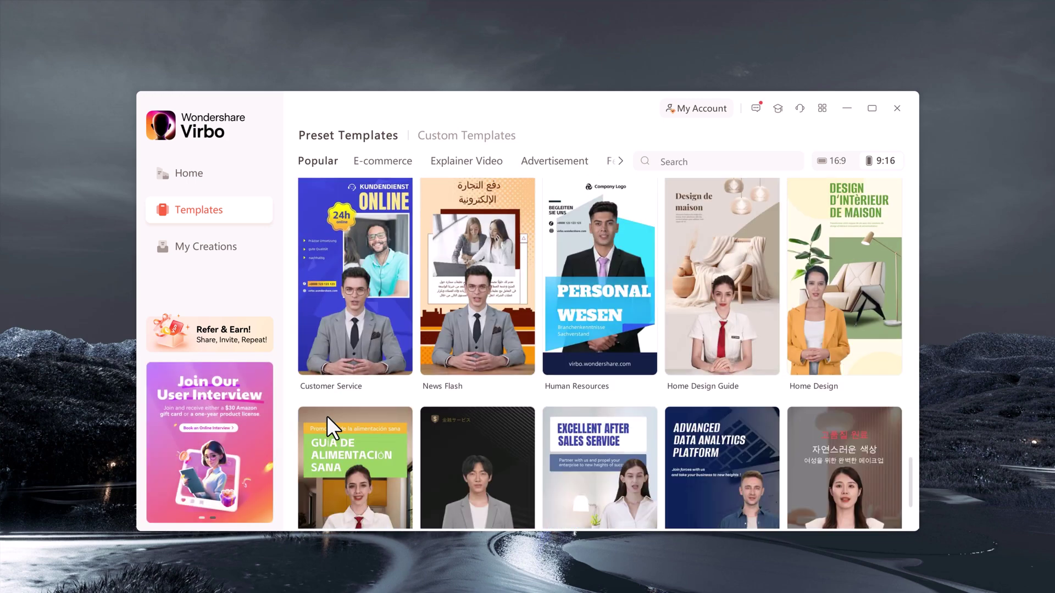
{"action": "scroll", "coordinate": [328, 416], "scroll_direction": "down", "scroll_amount": 1}
{"action": "scroll", "coordinate": [327, 417], "scroll_direction": "down", "scroll_amount": 1}
{"action": "scroll", "coordinate": [326, 415], "scroll_direction": "down", "scroll_amount": 5}
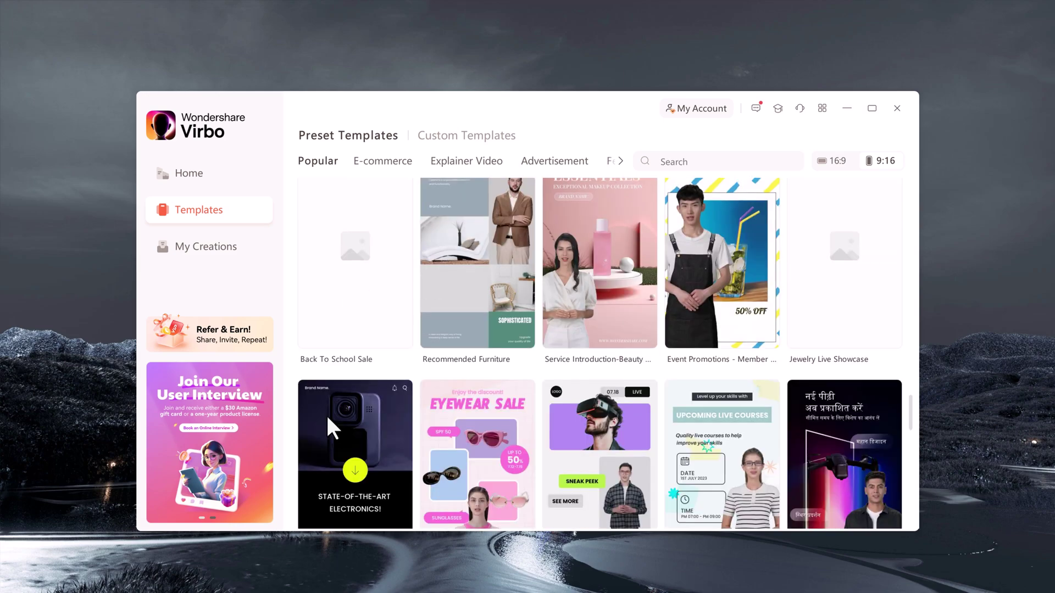
{"action": "scroll", "coordinate": [326, 415], "scroll_direction": "up", "scroll_amount": 5}
{"action": "scroll", "coordinate": [326, 414], "scroll_direction": "up", "scroll_amount": 5}
{"action": "scroll", "coordinate": [326, 415], "scroll_direction": "up", "scroll_amount": 5}
{"action": "scroll", "coordinate": [328, 416], "scroll_direction": "up", "scroll_amount": 5}
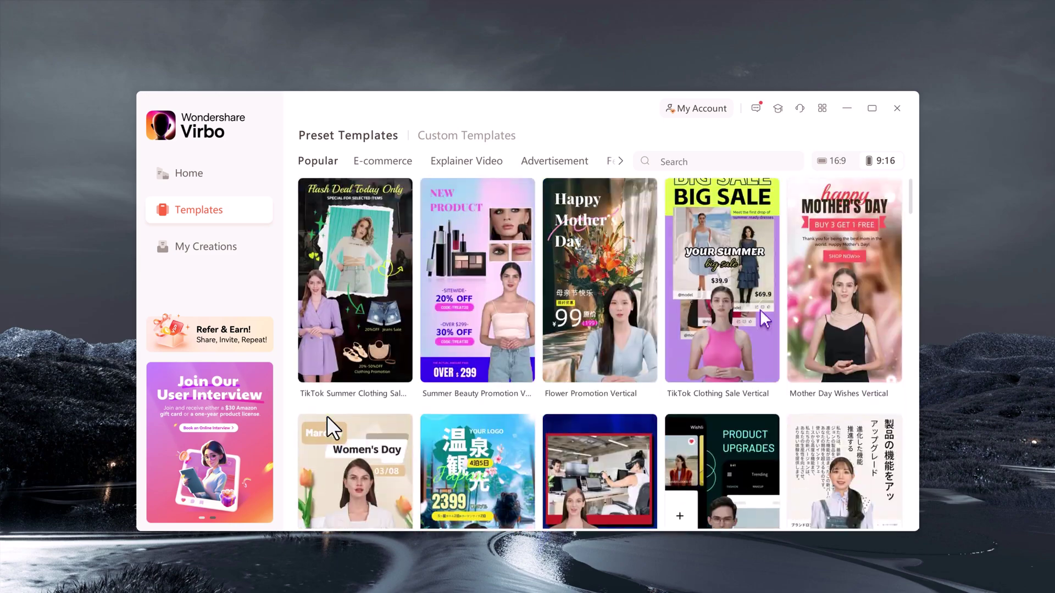